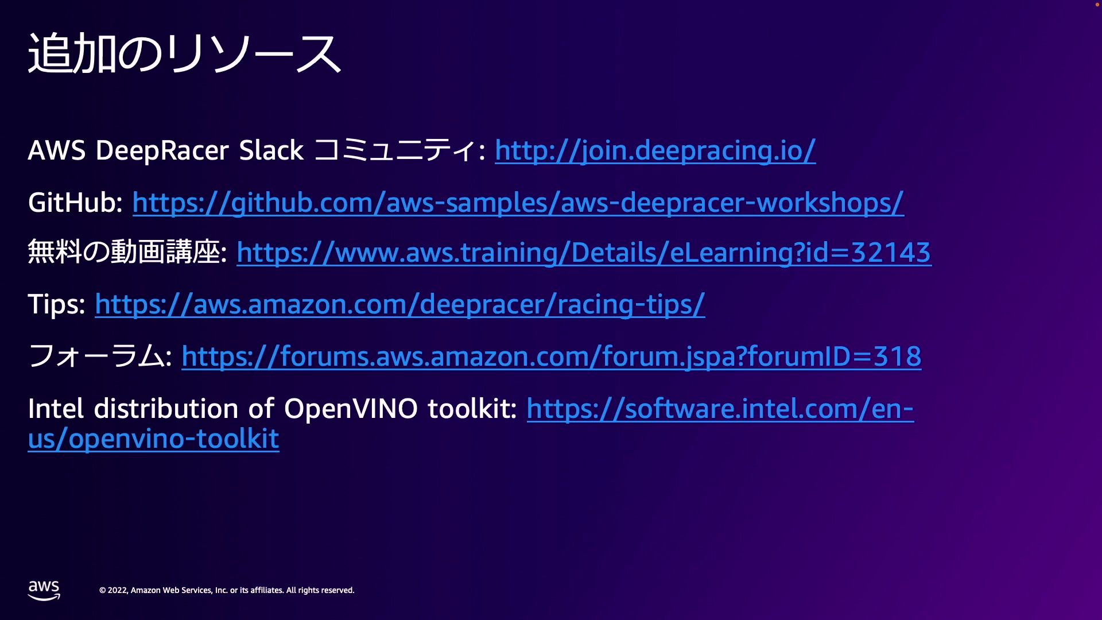
key(Right)
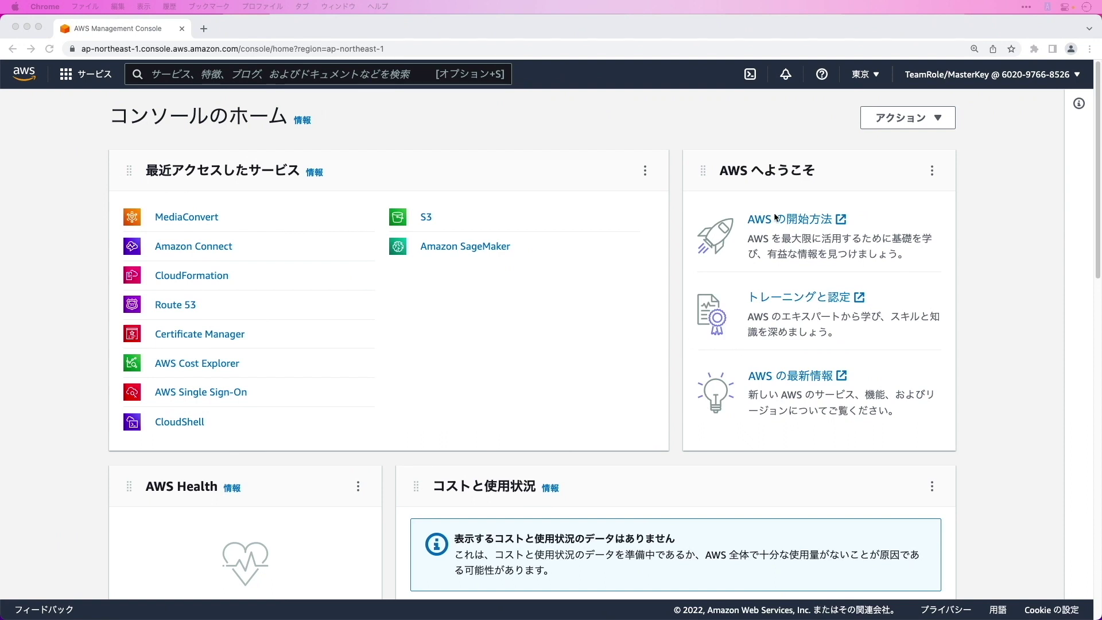
- Switch the console region to US East (N. Virginia), us-east-1
click(873, 76)
click(873, 77)
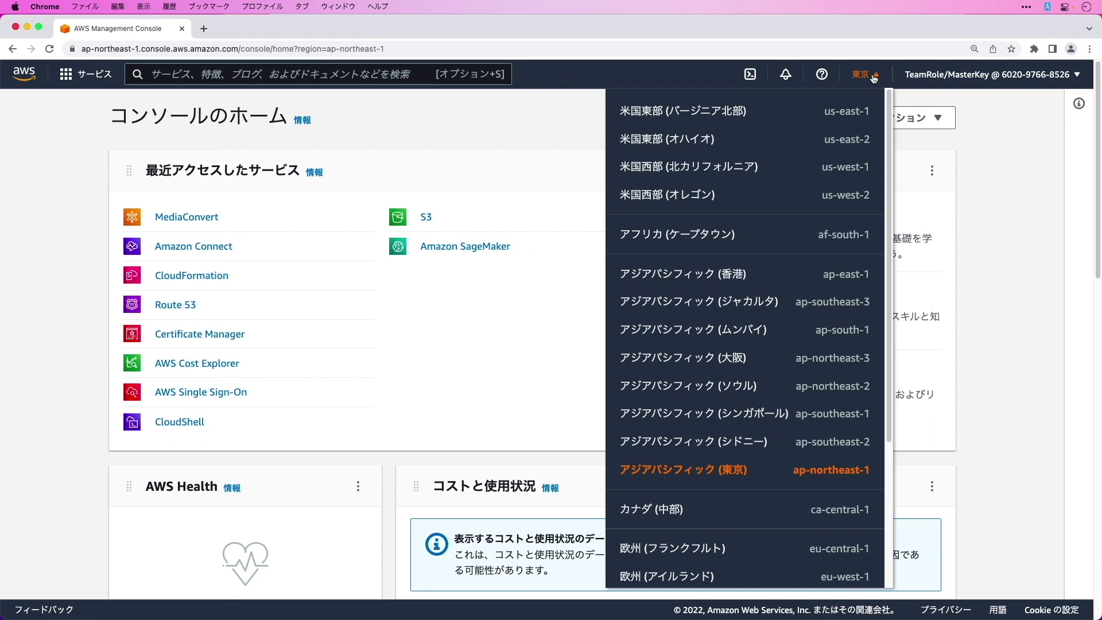
click(833, 113)
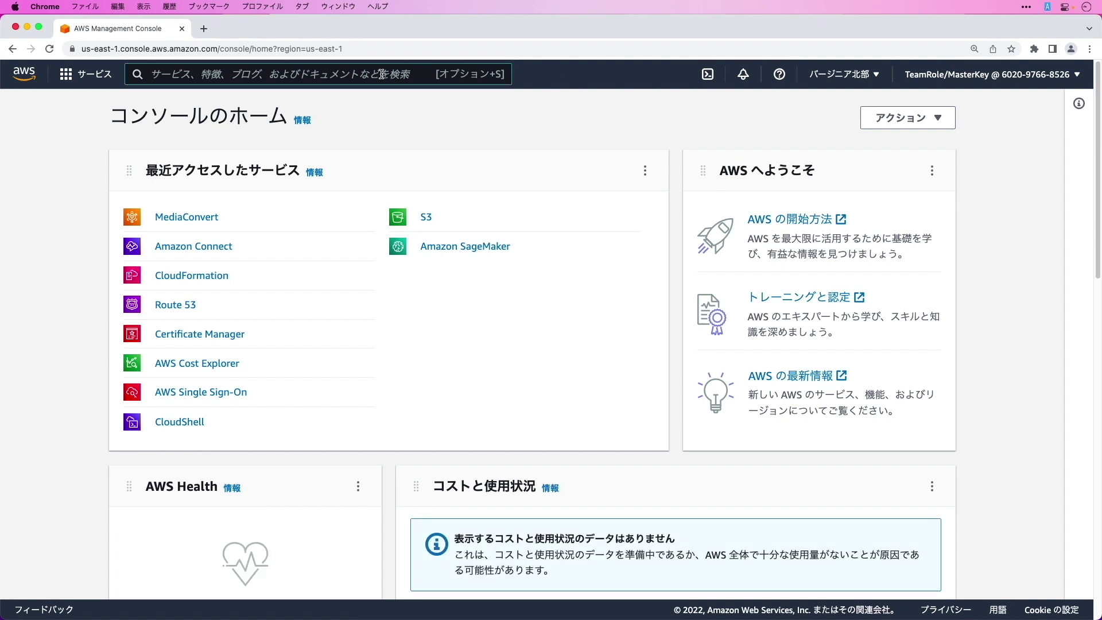
- Search the AWS services for "deepracer" and open AWS DeepRacer
text(deep)
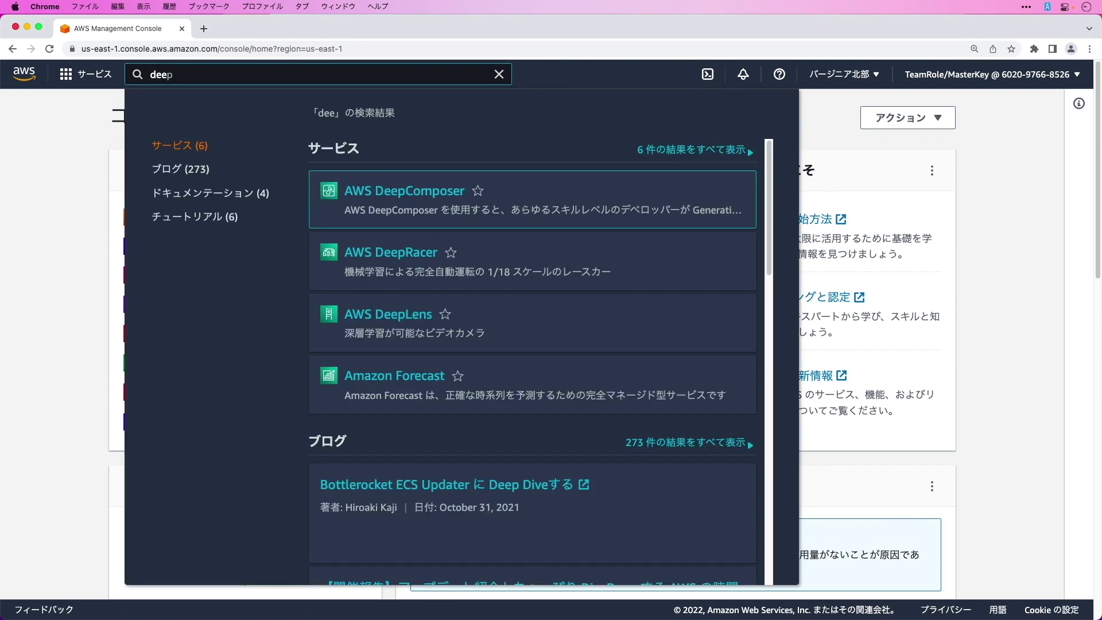
text(racer)
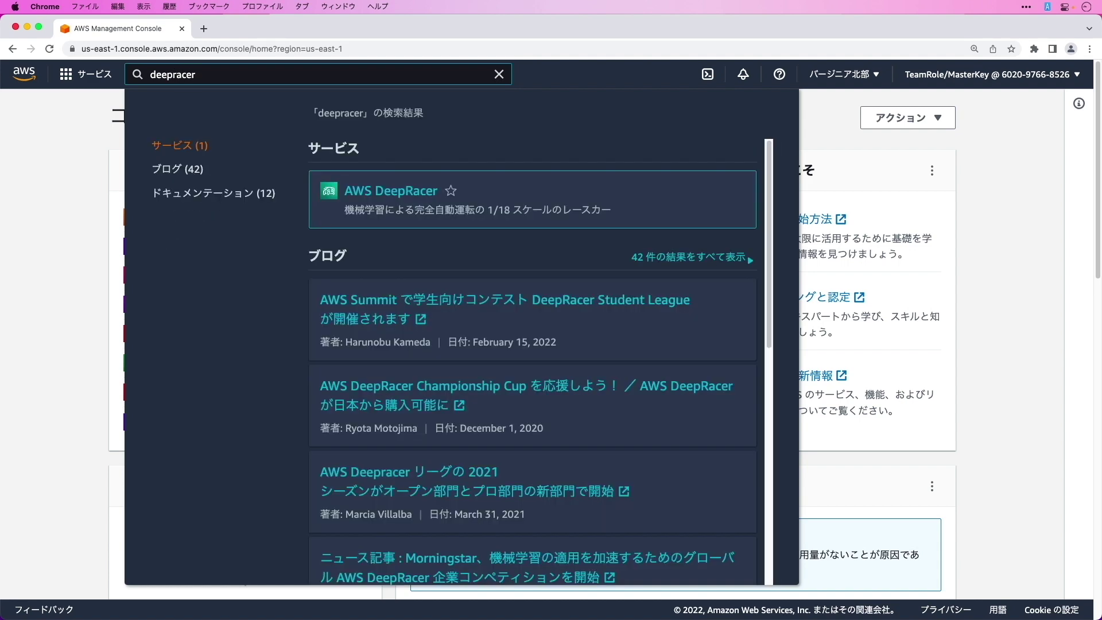
click(419, 193)
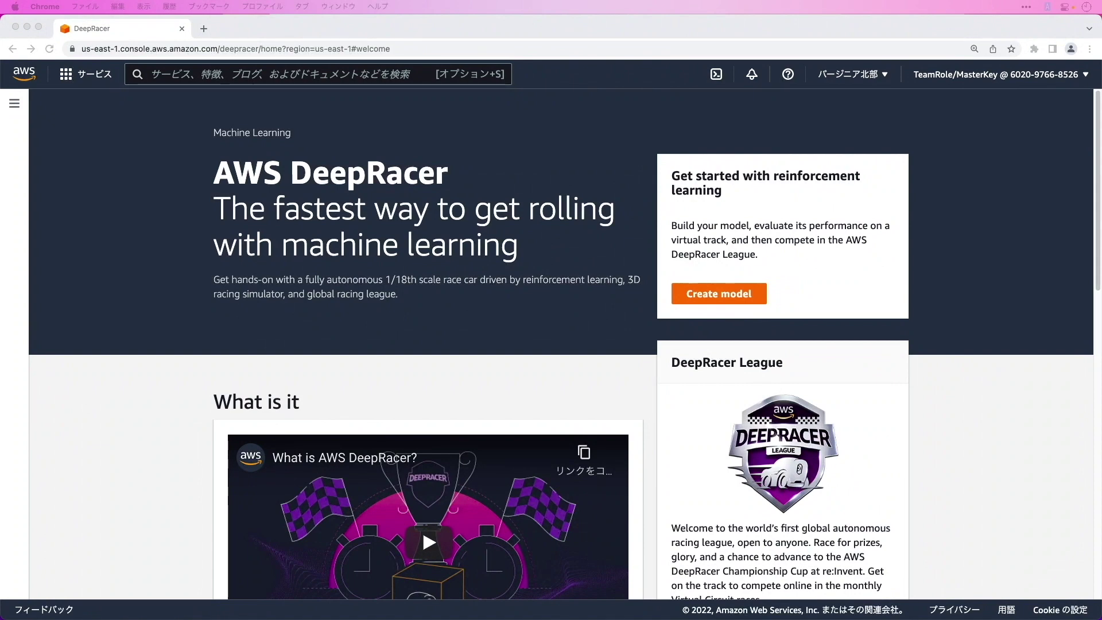
- Look through the AWS DeepRacer welcome page, including its features, pricing and learning resources
scroll(1013, 412, down, 3)
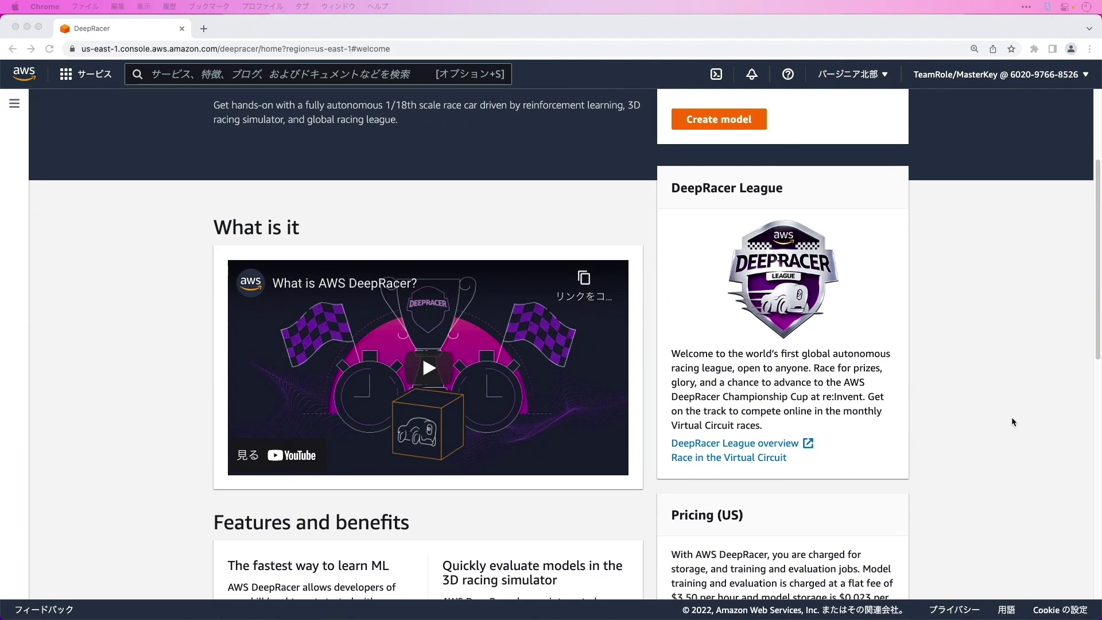
scroll(1012, 422, down, 2)
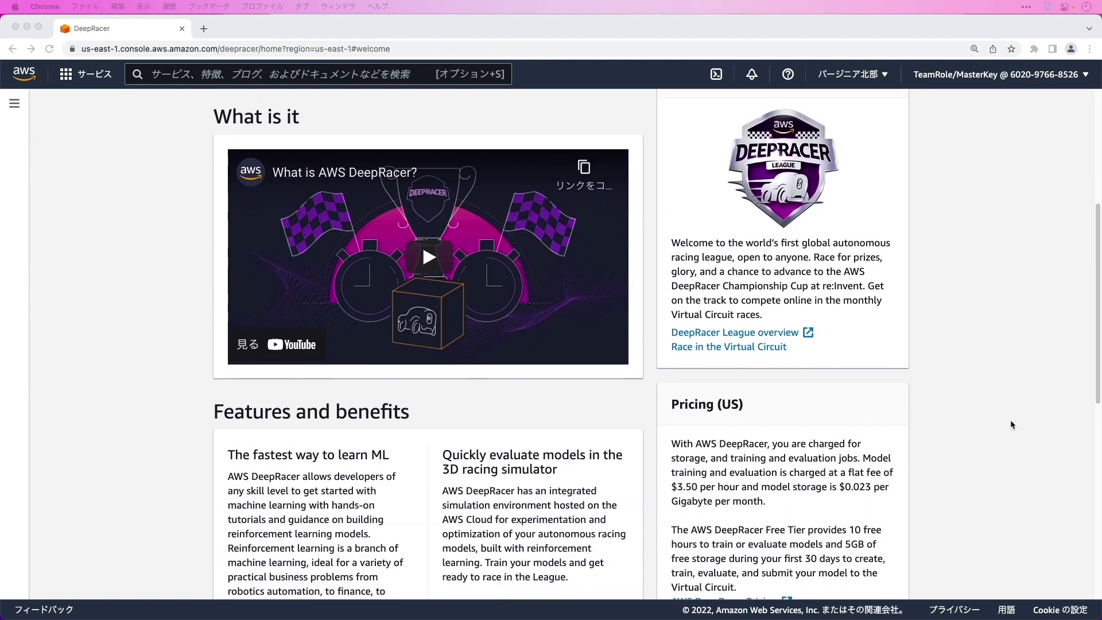
scroll(1011, 425, down, 1)
scroll(1010, 423, down, 1)
scroll(1009, 426, down, 4)
scroll(1010, 432, down, 1)
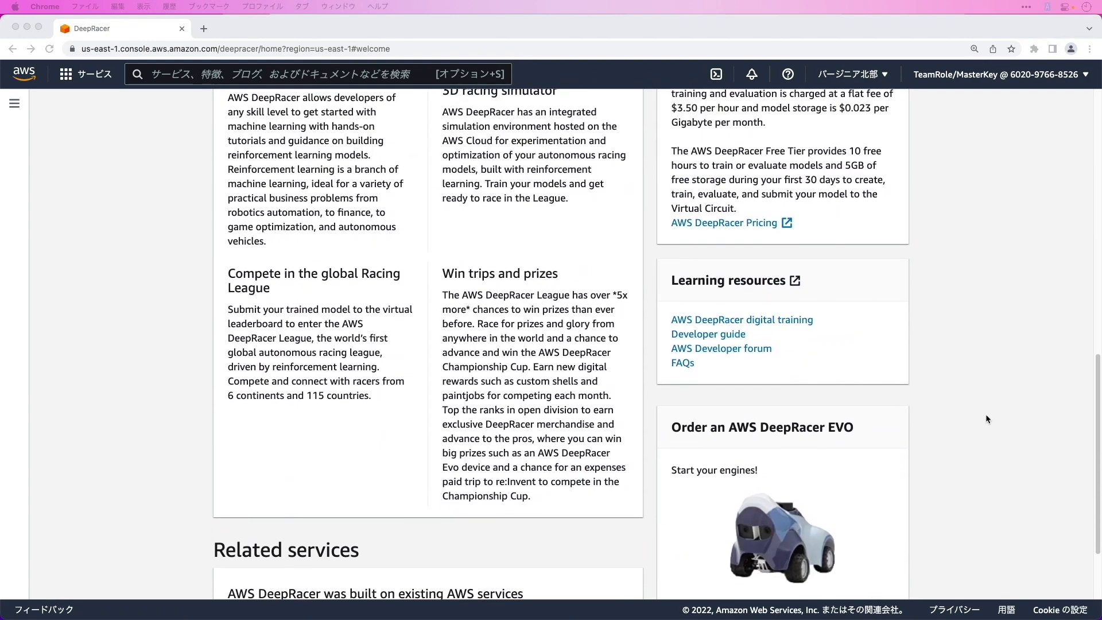
scroll(986, 419, up, 8)
scroll(986, 419, up, 3)
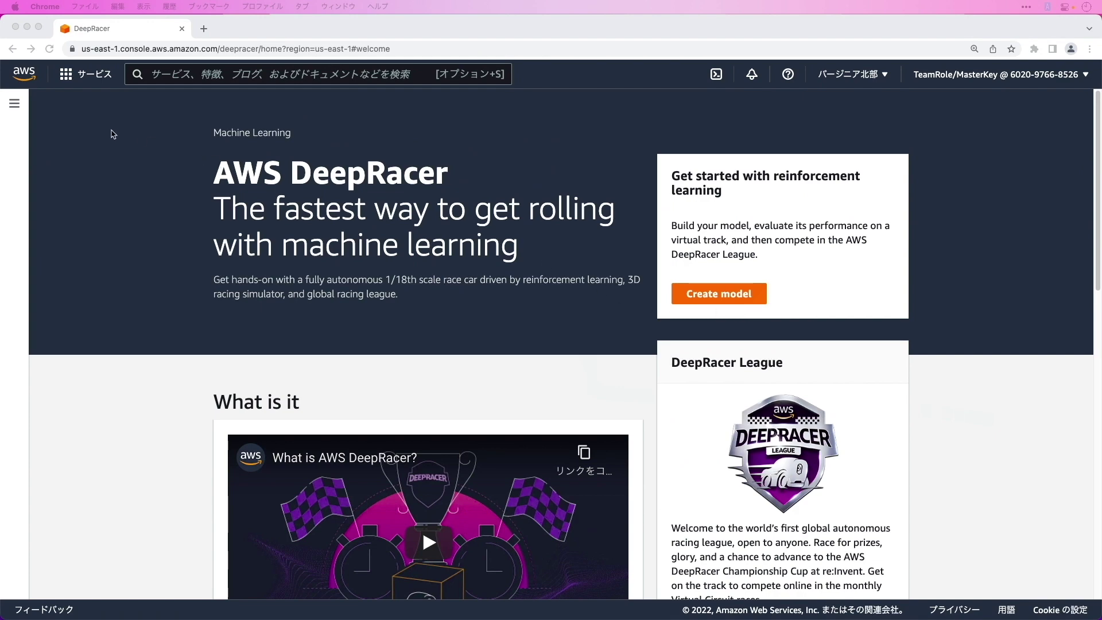
- Go to the reinforcement learning Get started page and begin creating a model from its Step 2
click(14, 104)
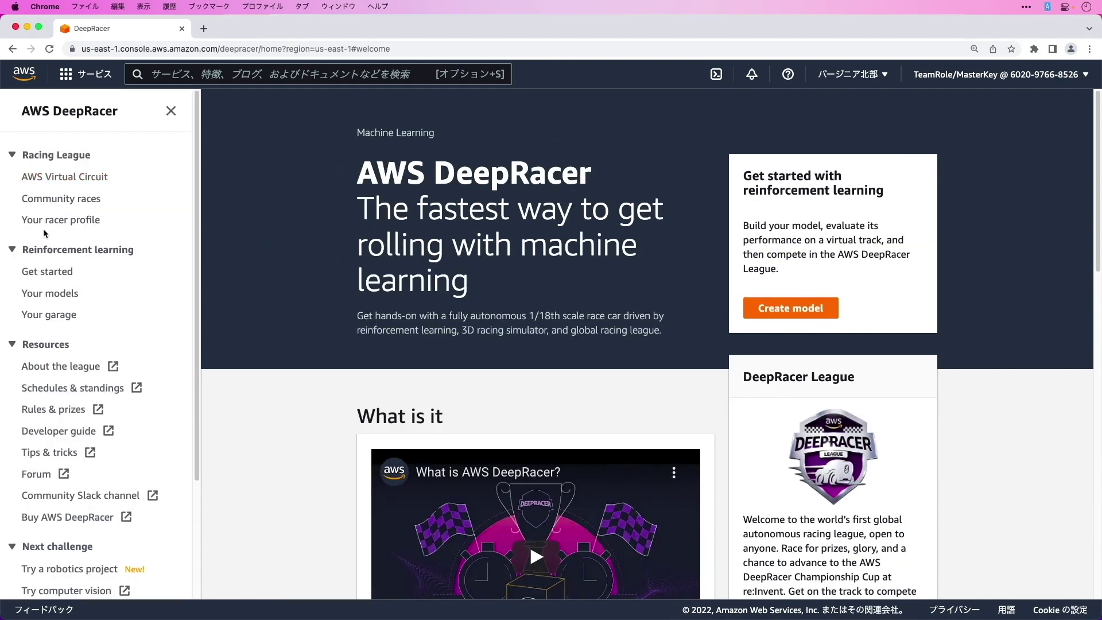
click(51, 276)
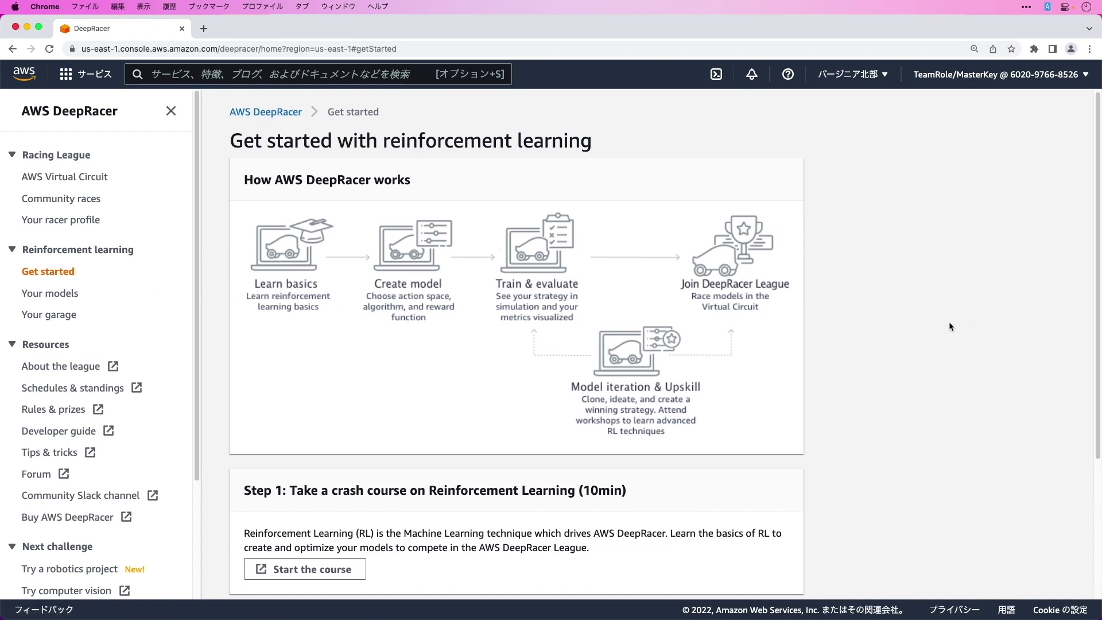
scroll(949, 326, down, 3)
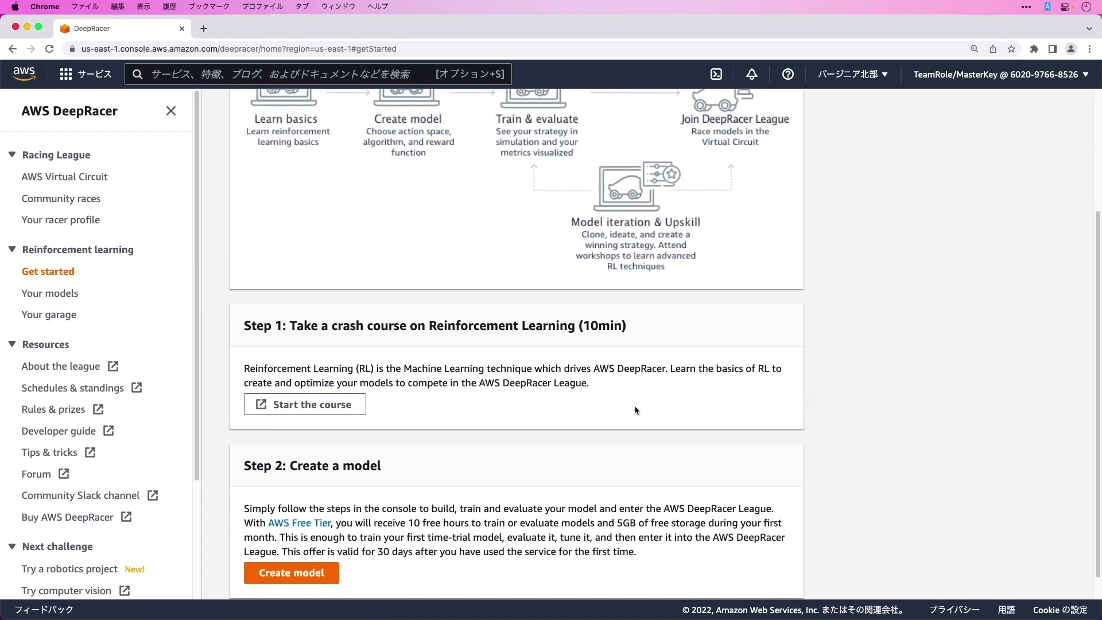
scroll(634, 407, down, 1)
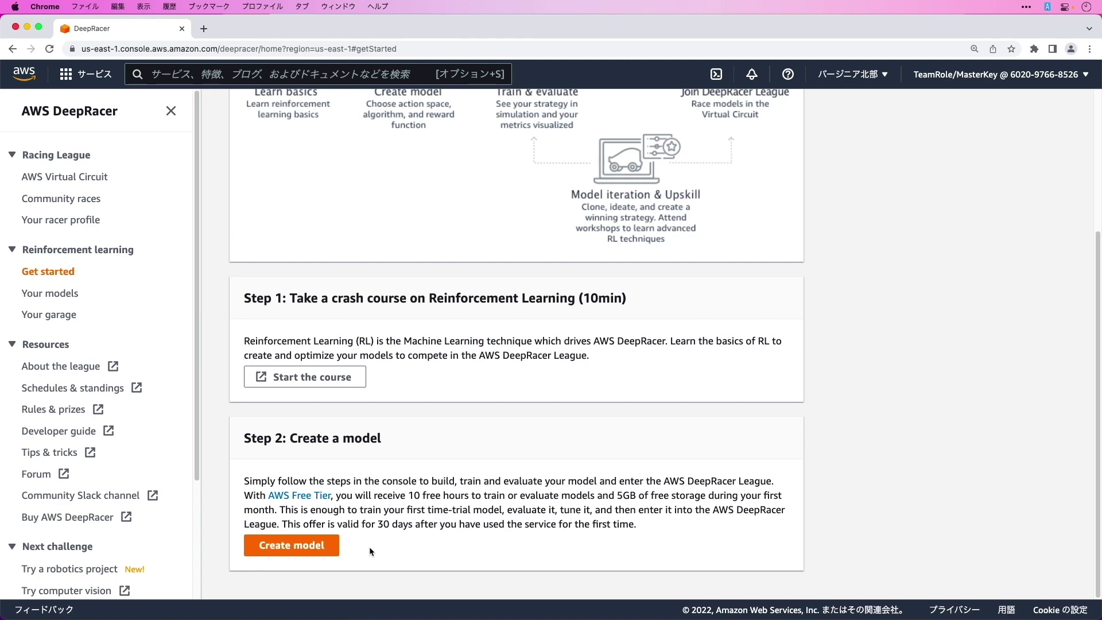
click(296, 545)
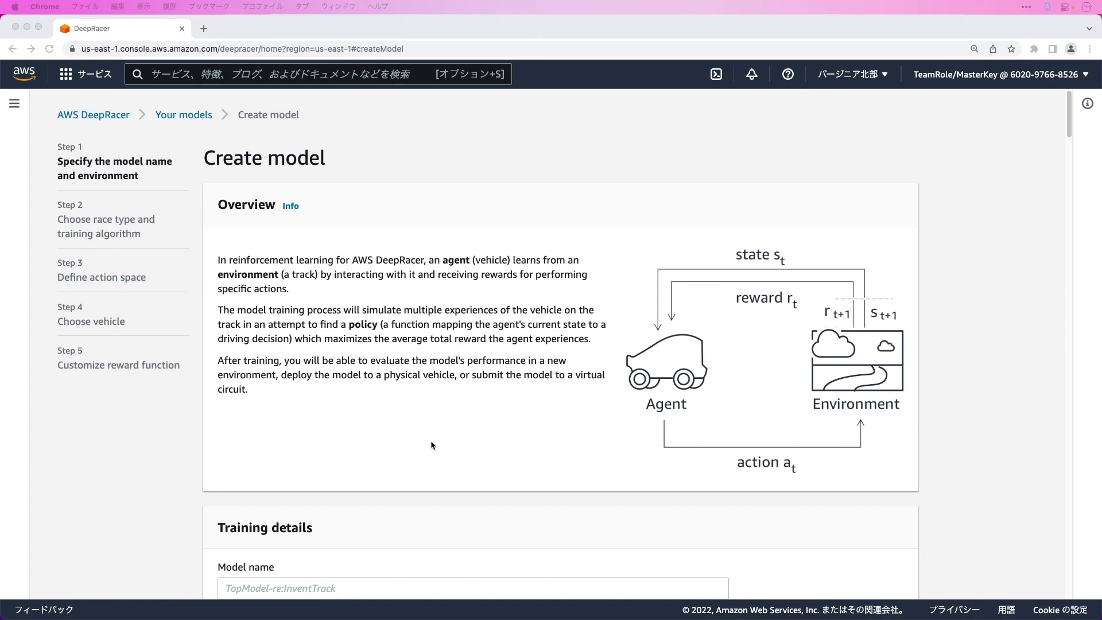
- Name the model DeepRacerDemo and enter "This is a demo for DeepRacer" as the training job description
scroll(432, 446, down, 5)
click(410, 449)
text(Mo)
key(BackSpace)
key(BackSpace)
text(DeepRacerDemo)
key(Tab)
text(This is a demo fr)
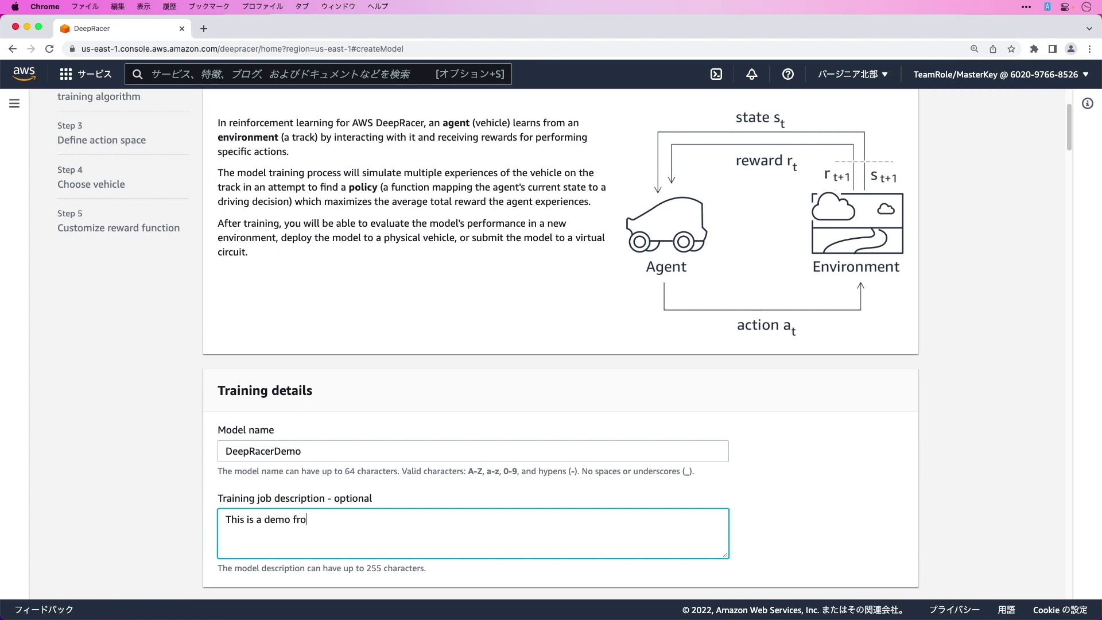
key(BackSpace)
text(or DeepRacer)
scroll(228, 469, down, 1)
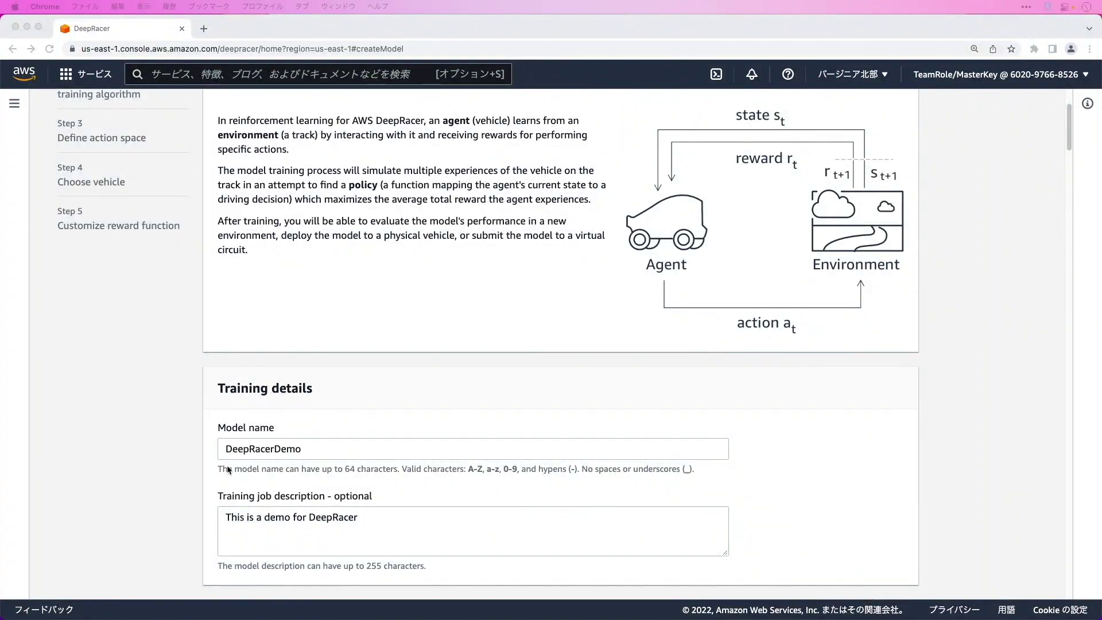
- Choose the Summit Speedway track for the environment simulation and continue to the race type and training algorithm
scroll(228, 470, down, 8)
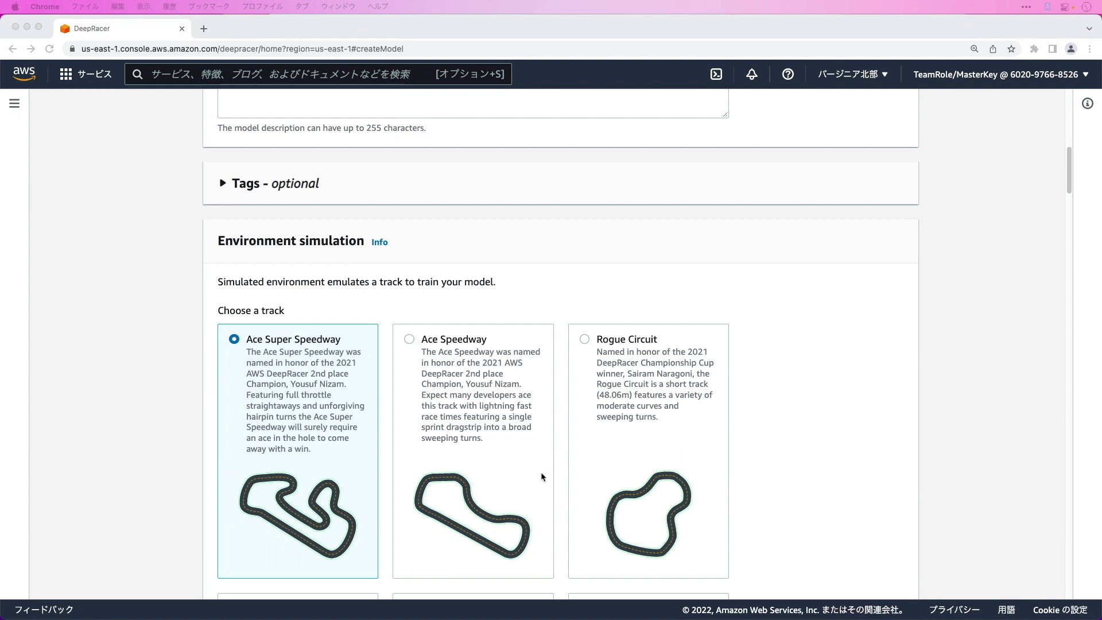
click(518, 445)
scroll(518, 445, down, 1)
scroll(518, 446, down, 4)
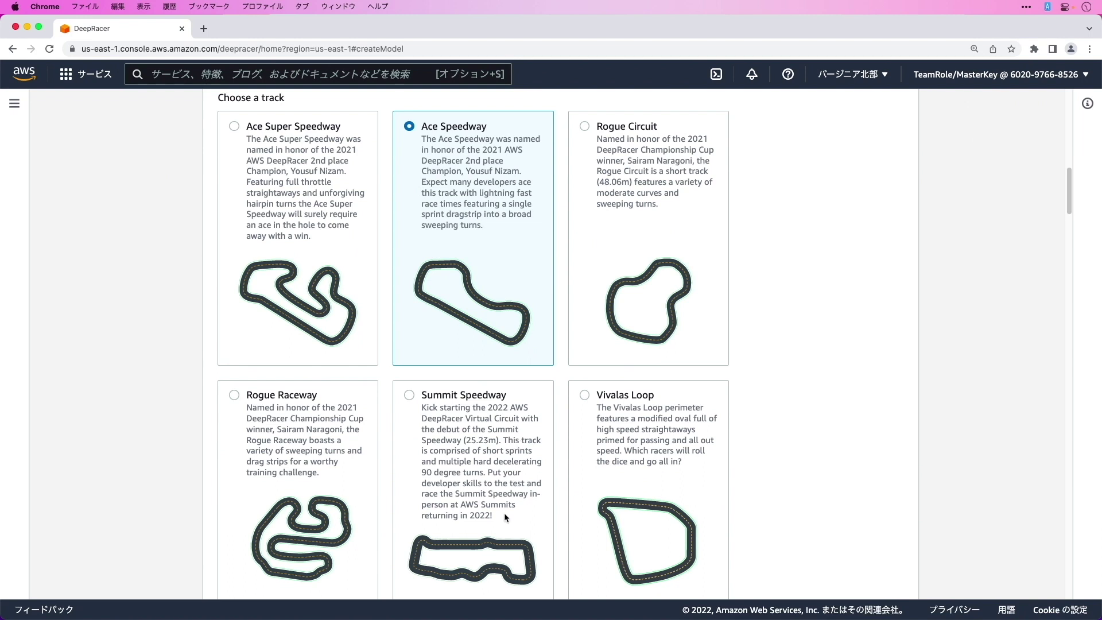
scroll(505, 516, down, 1)
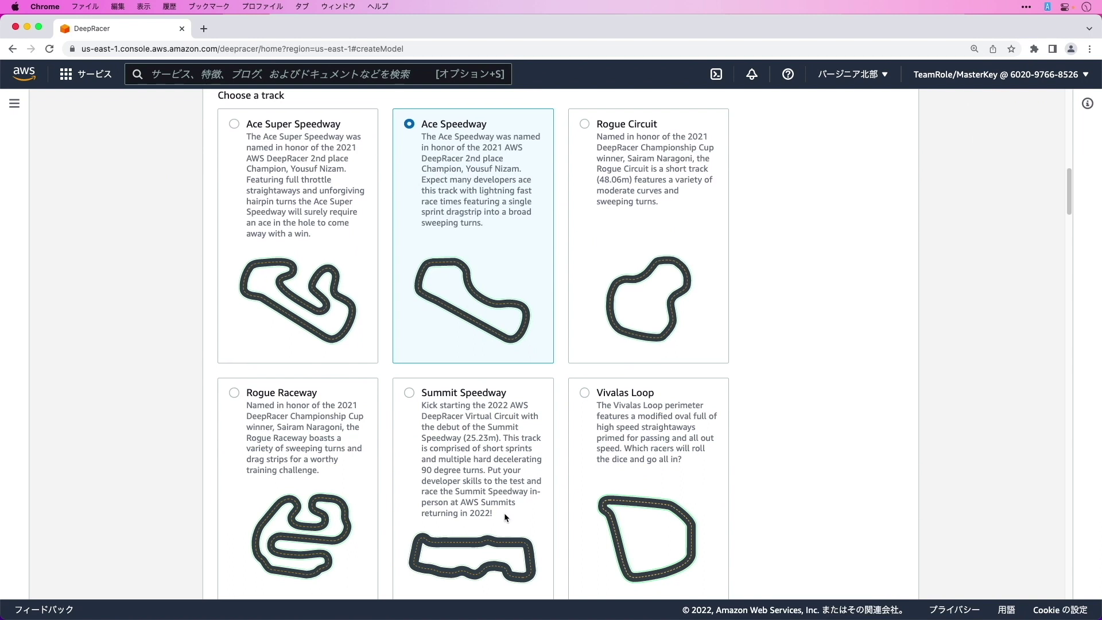
click(504, 512)
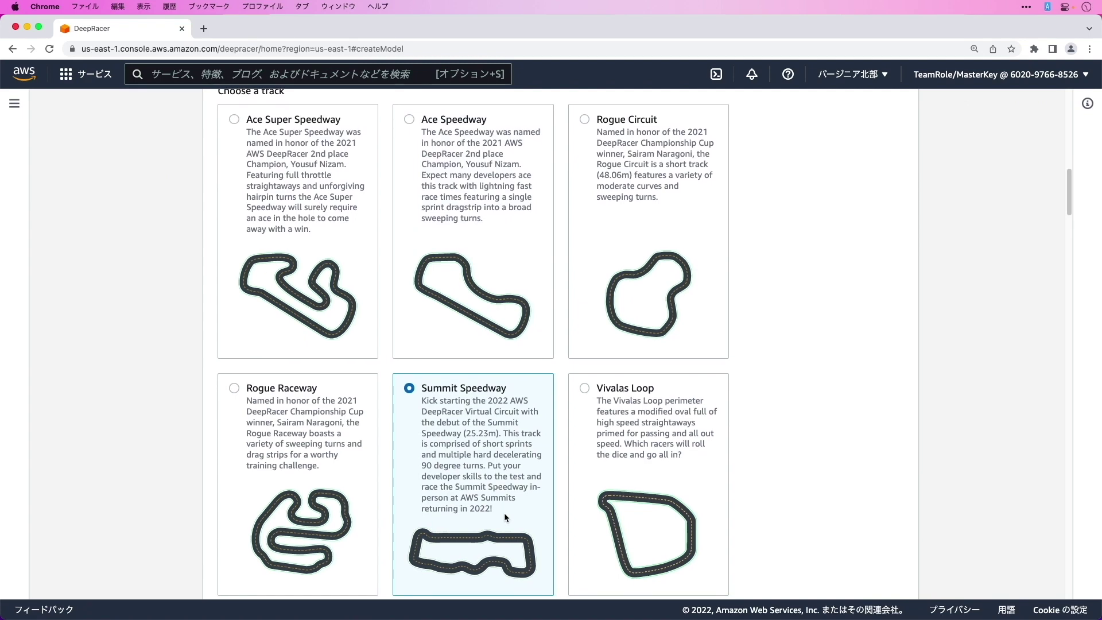
scroll(504, 512, down, 15)
scroll(504, 519, down, 20)
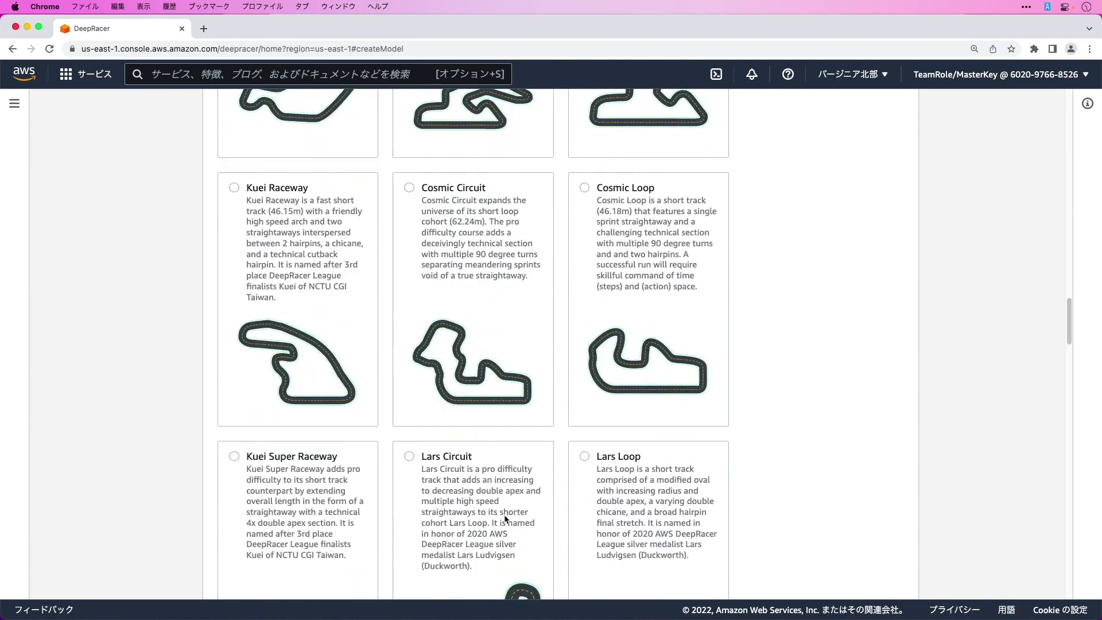
scroll(507, 522, down, 3)
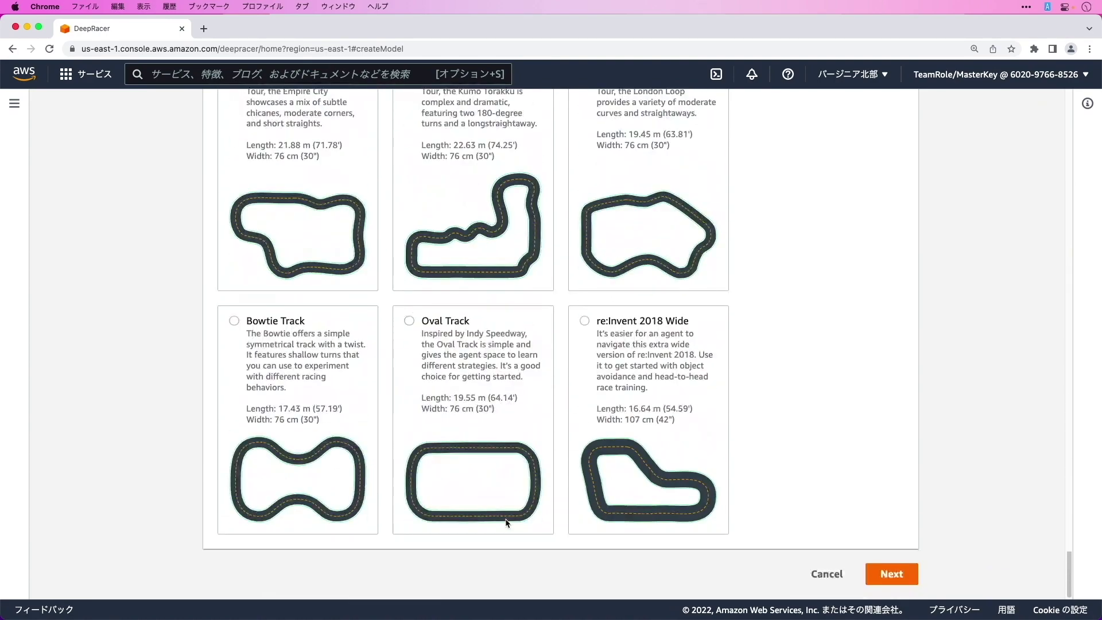
click(890, 576)
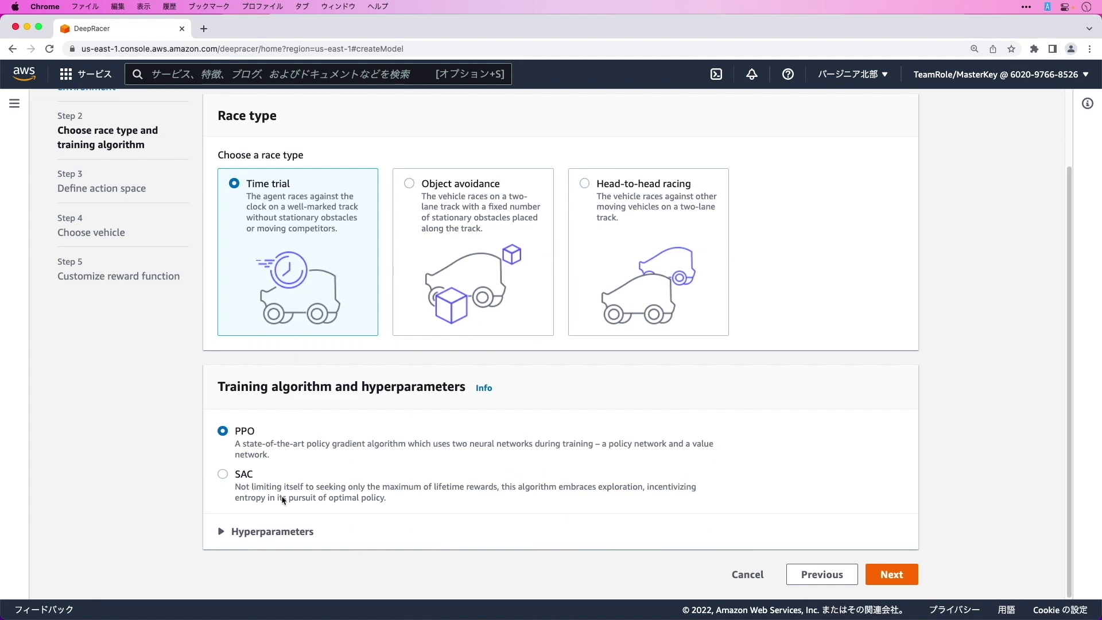
- Expand the hyperparameters and compare the PPO and SAC settings, ending with PPO selected
click(260, 532)
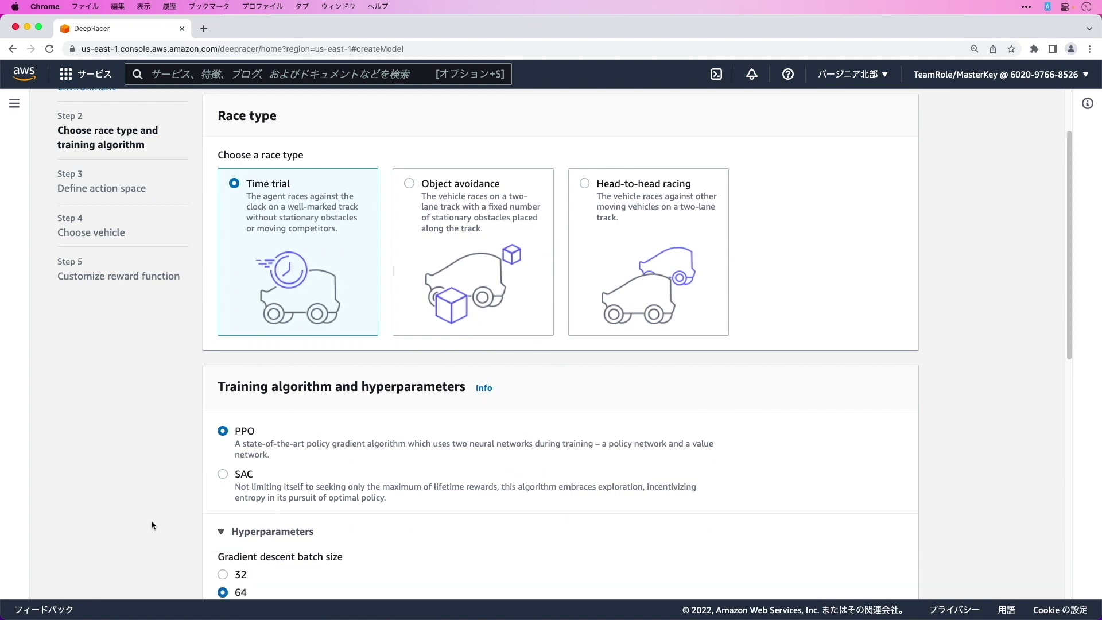
scroll(149, 476, down, 1)
scroll(181, 476, down, 5)
scroll(187, 468, down, 1)
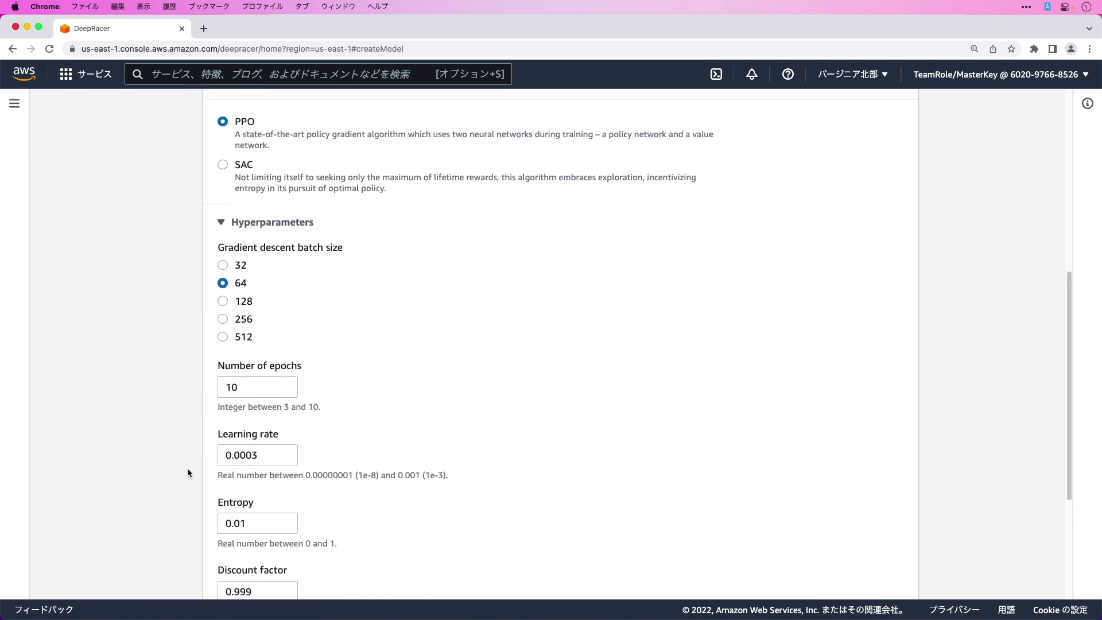
scroll(187, 467, up, 2)
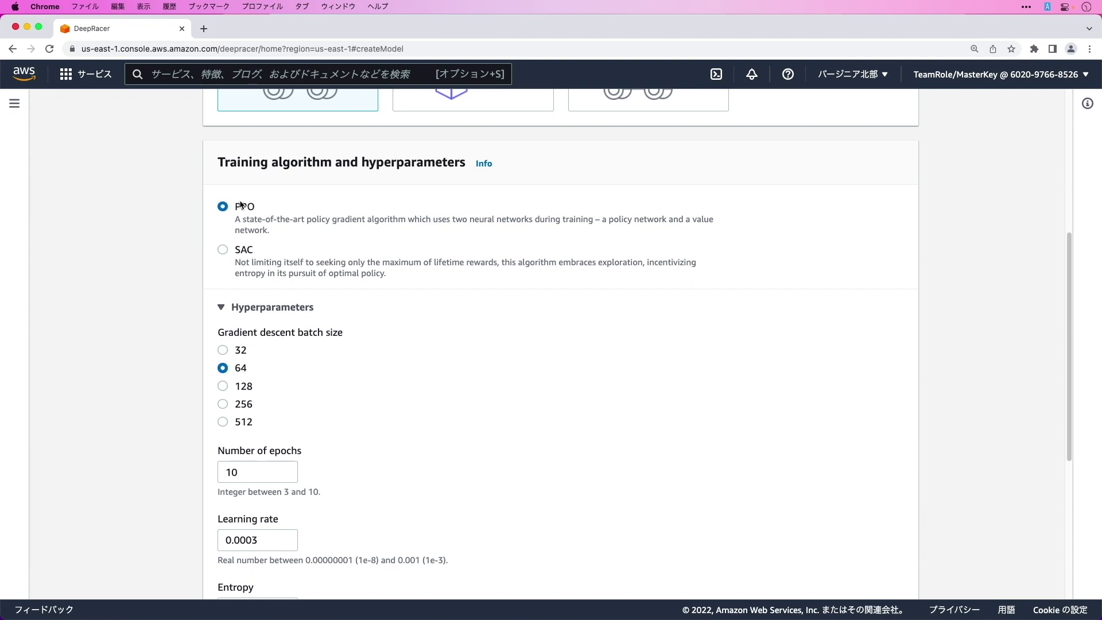
click(247, 254)
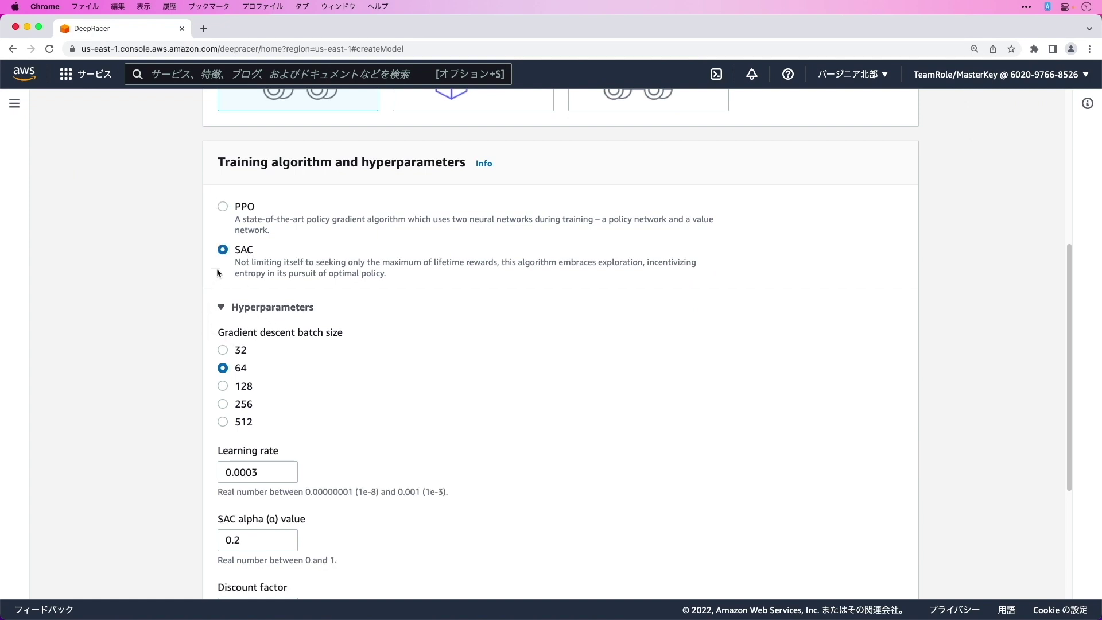
click(242, 208)
- Accept the Time trial race type and PPO hyperparameters as they are and continue to the action space definition
scroll(731, 383, down, 3)
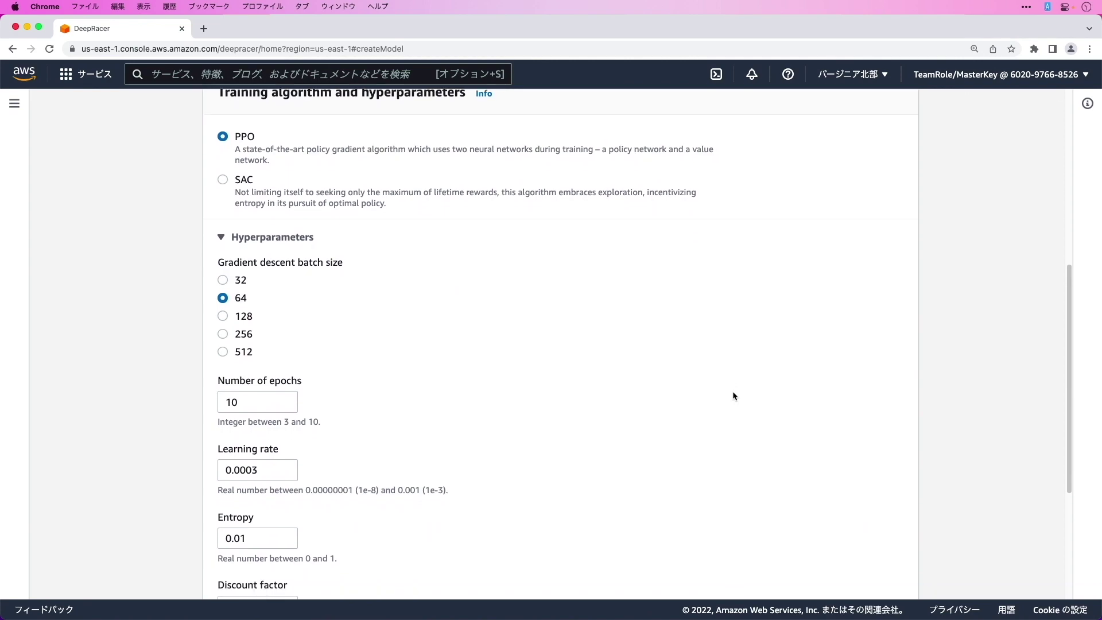
scroll(732, 395, down, 5)
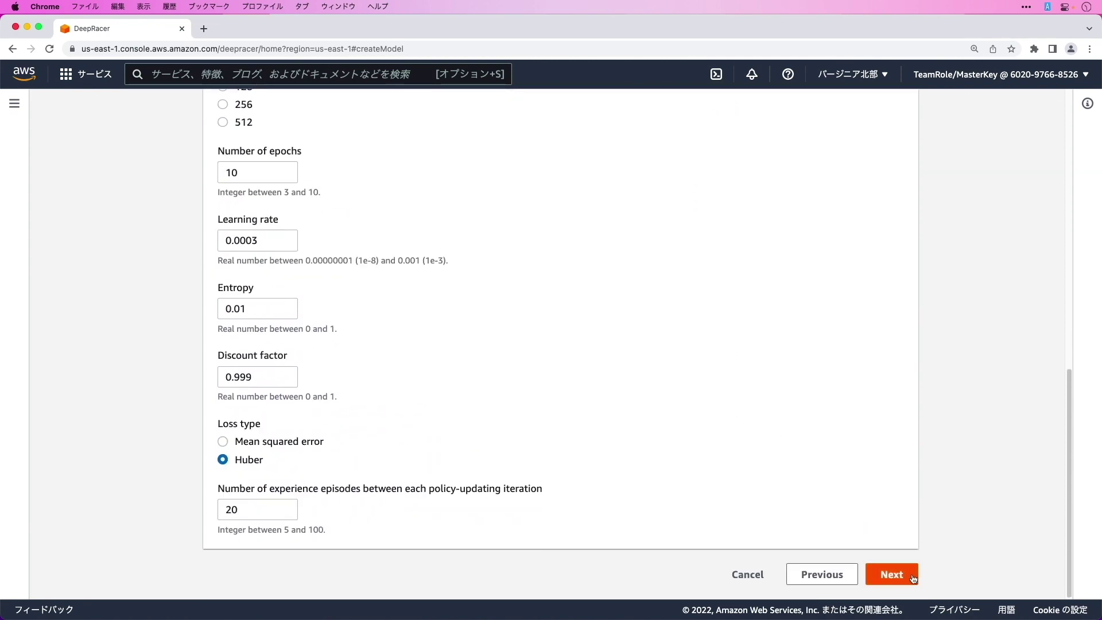
click(893, 575)
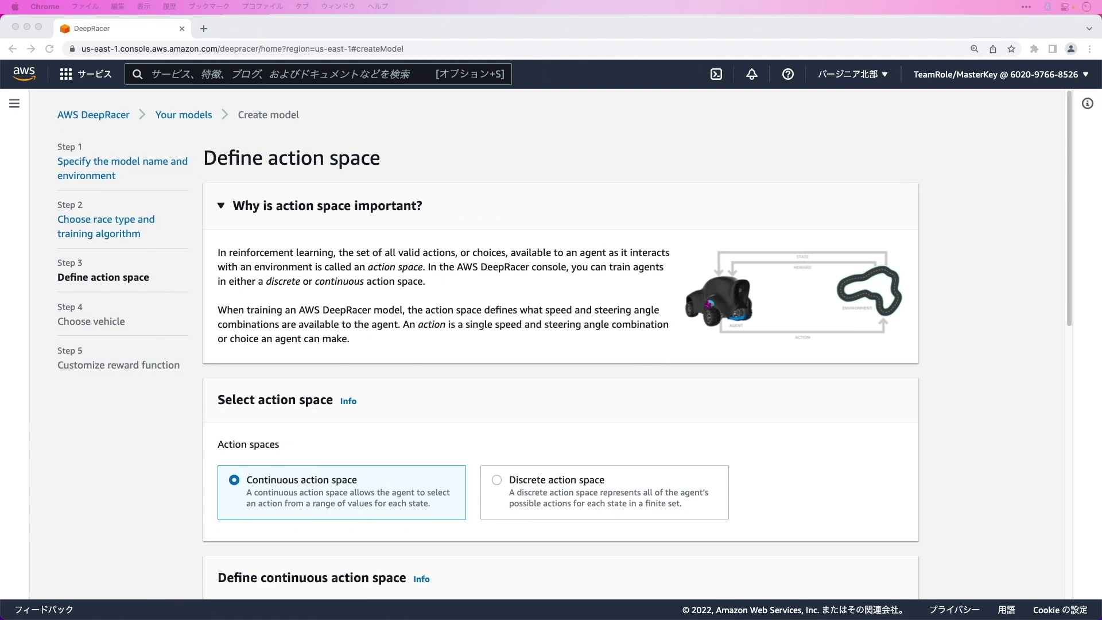
- Adjust the continuous action space on the sector graph to about 21.5 and -22.9 degrees of steering and about 3 m/s maximum speed
scroll(172, 507, down, 6)
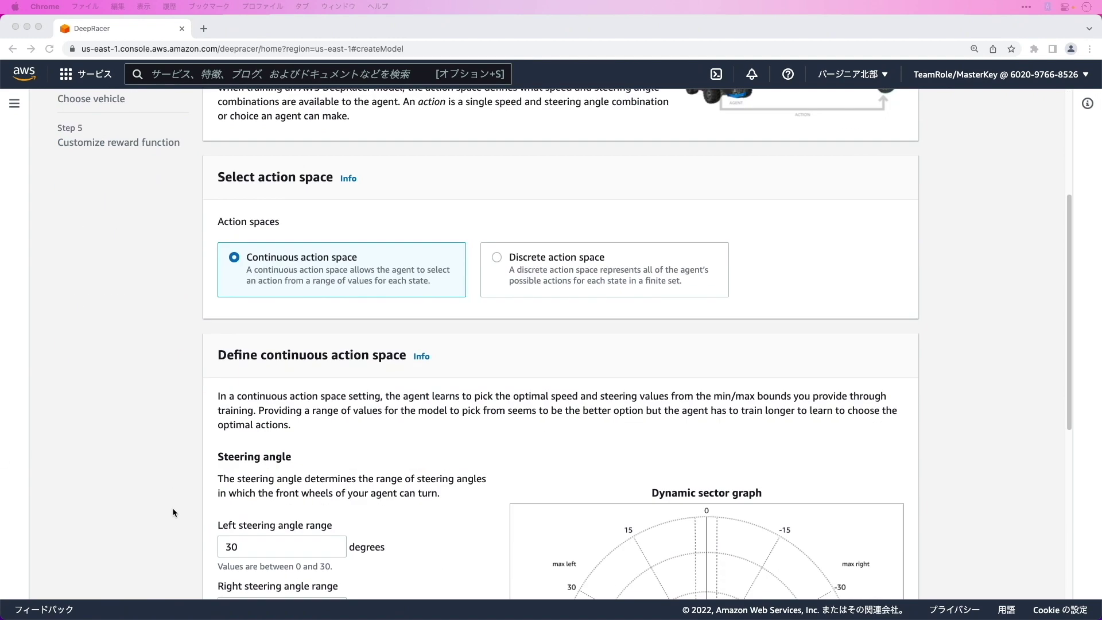
scroll(178, 508, down, 1)
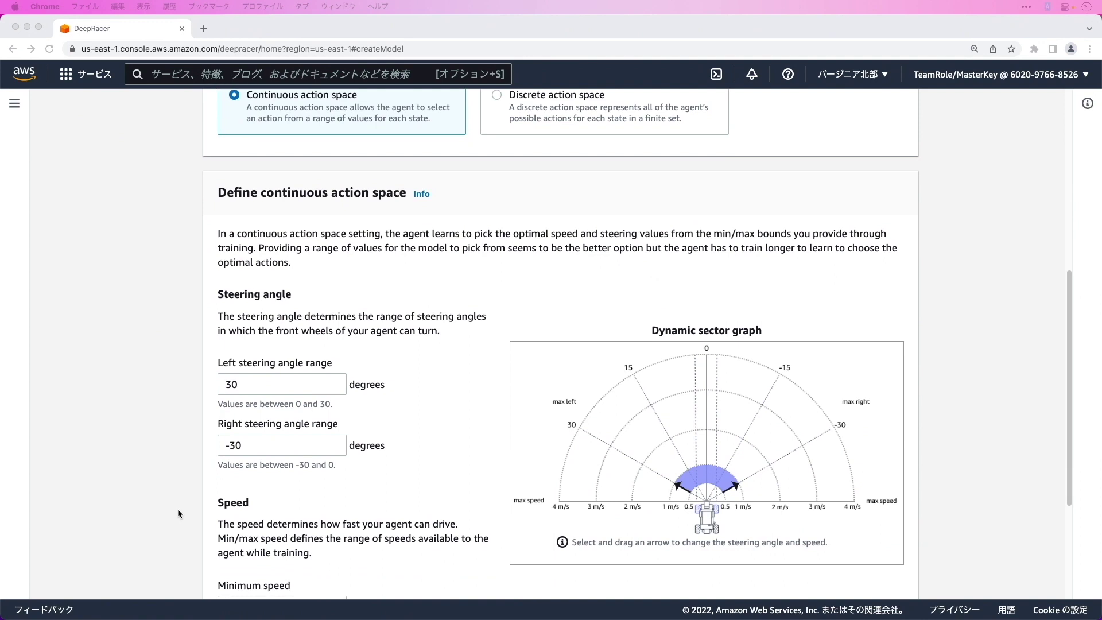
scroll(216, 505, down, 4)
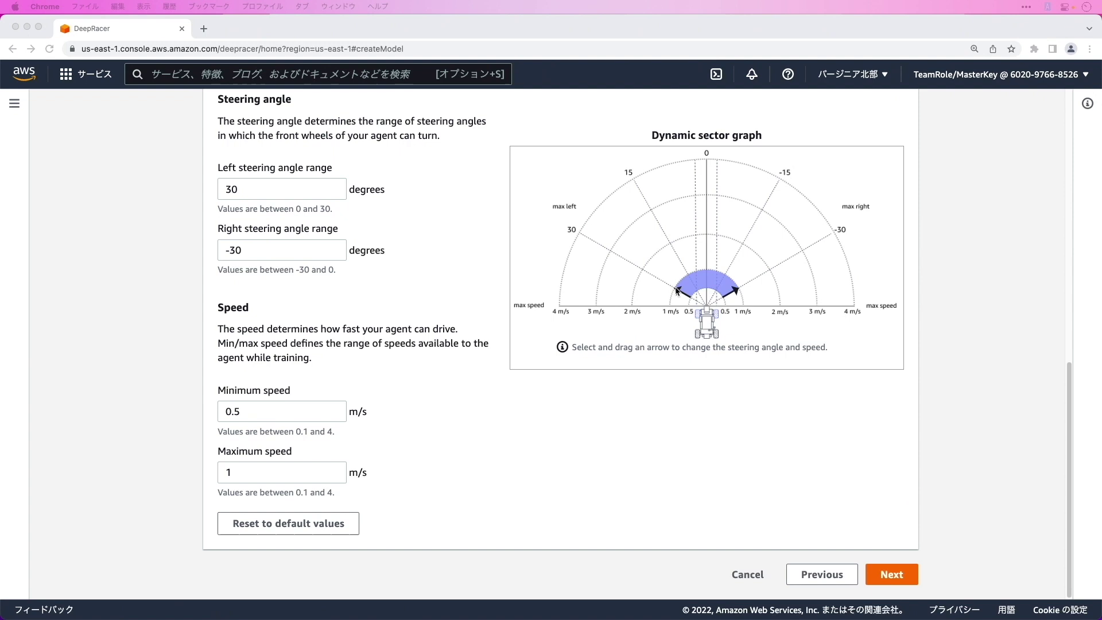
click(677, 293)
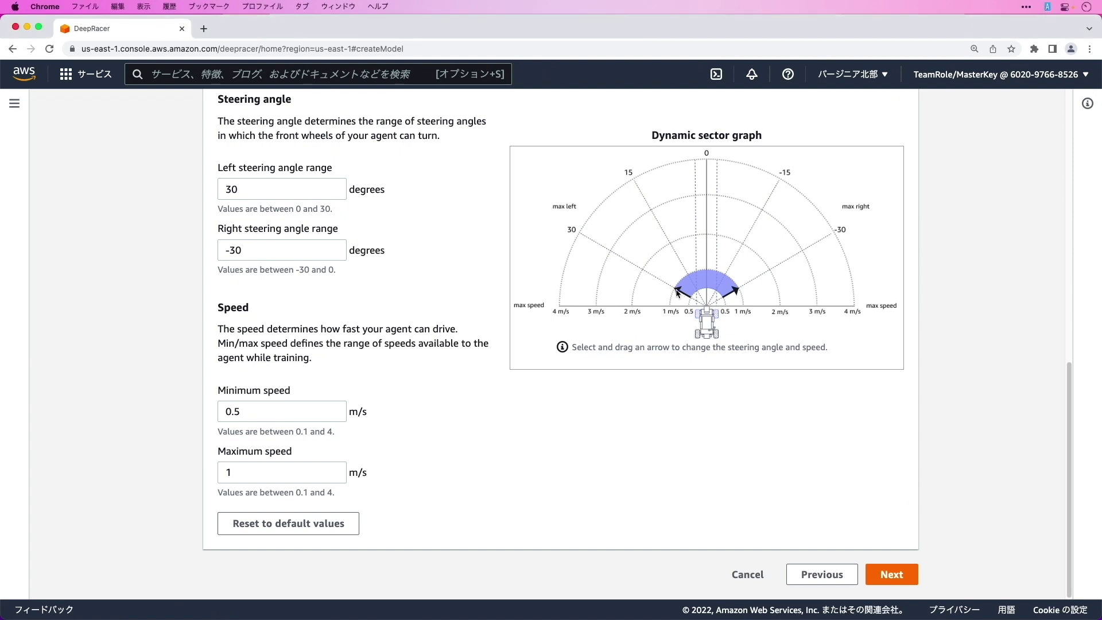
drag(678, 292, 632, 229)
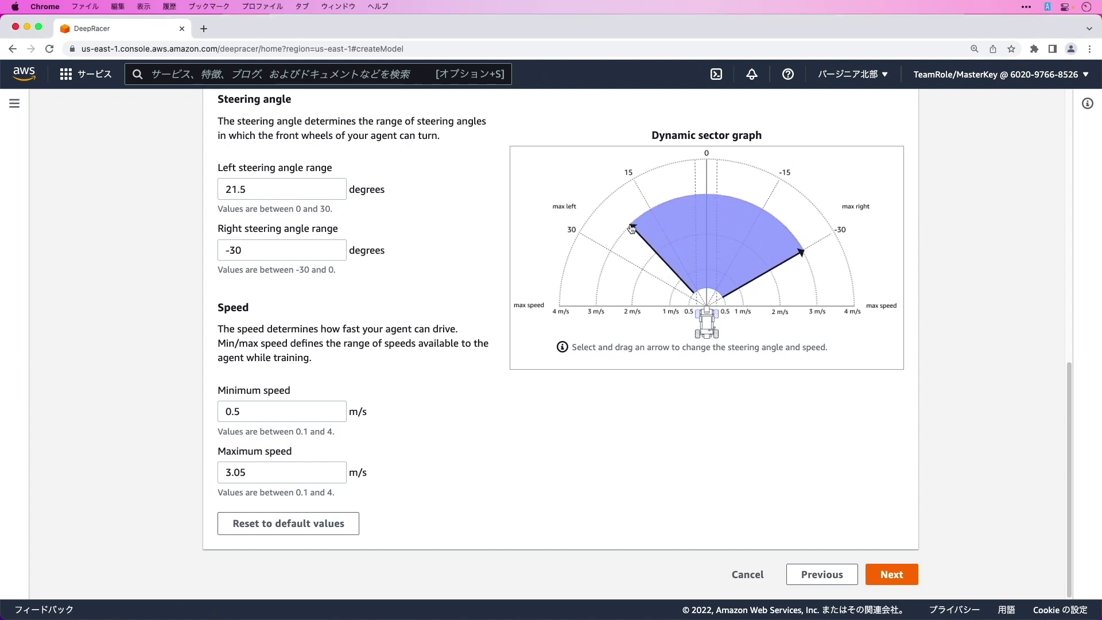
drag(801, 253, 786, 229)
- Switch to the discrete action space and review its steering angle, speed granularity and action list
scroll(670, 265, up, 5)
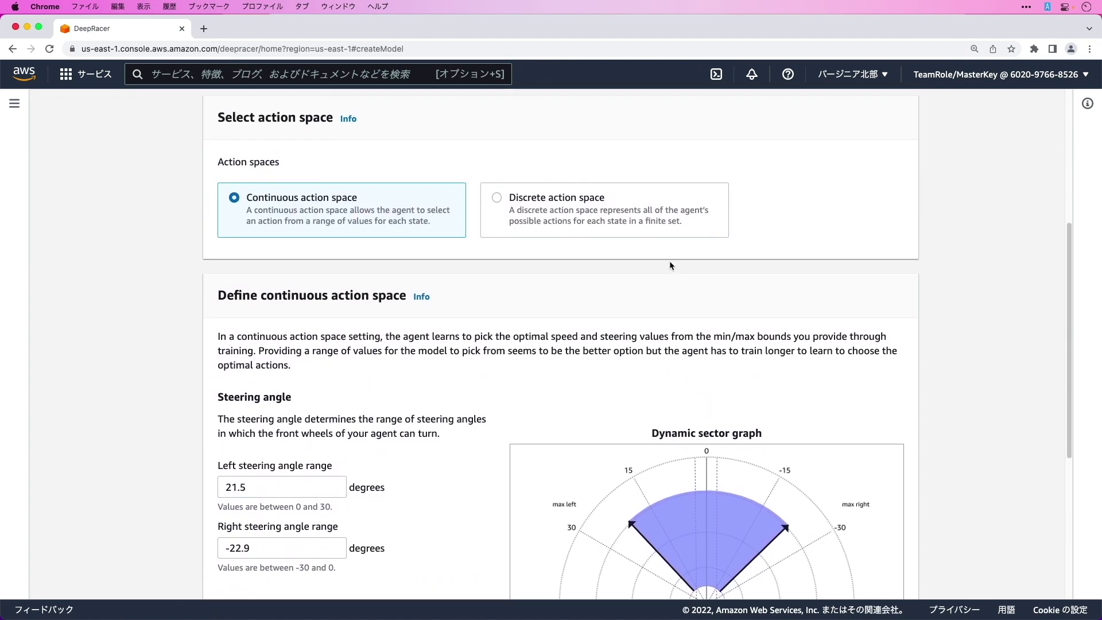
click(535, 217)
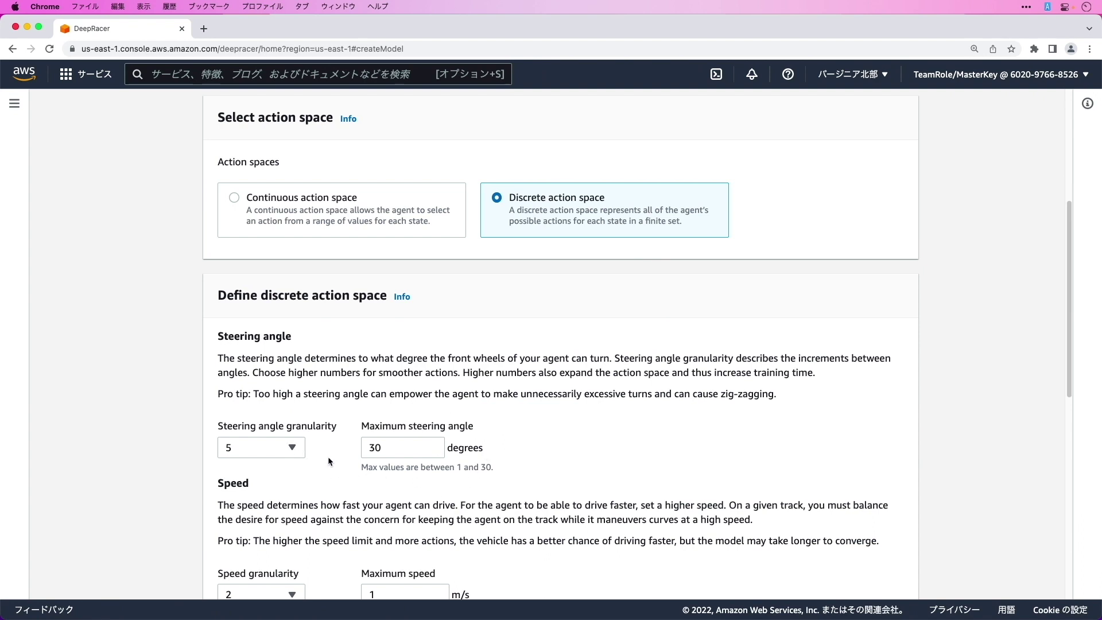
scroll(347, 460, down, 2)
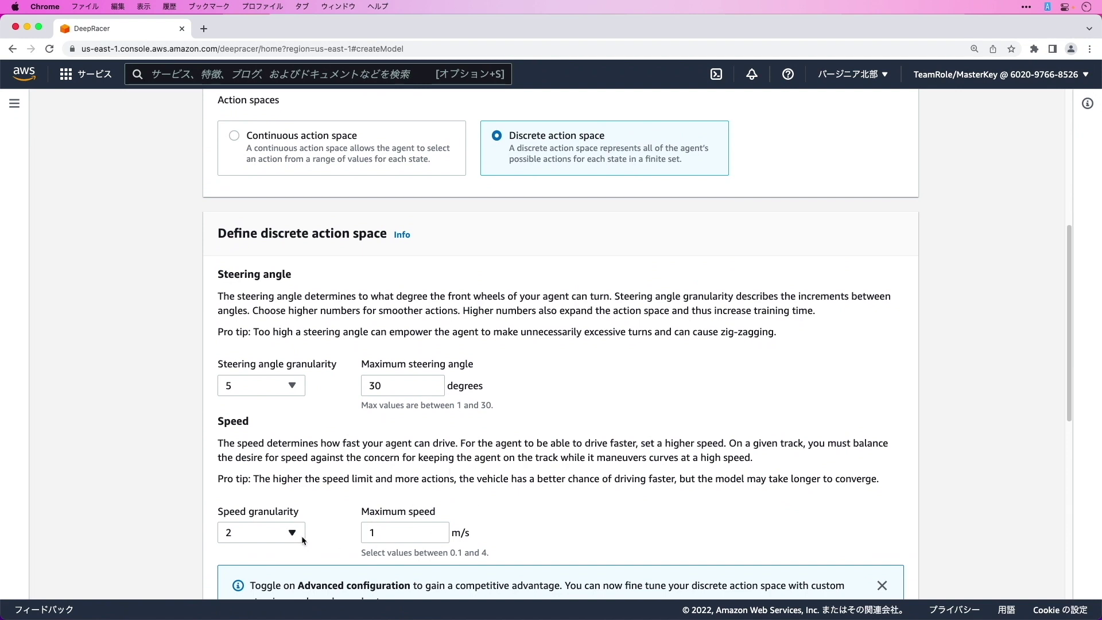
scroll(642, 492, down, 1)
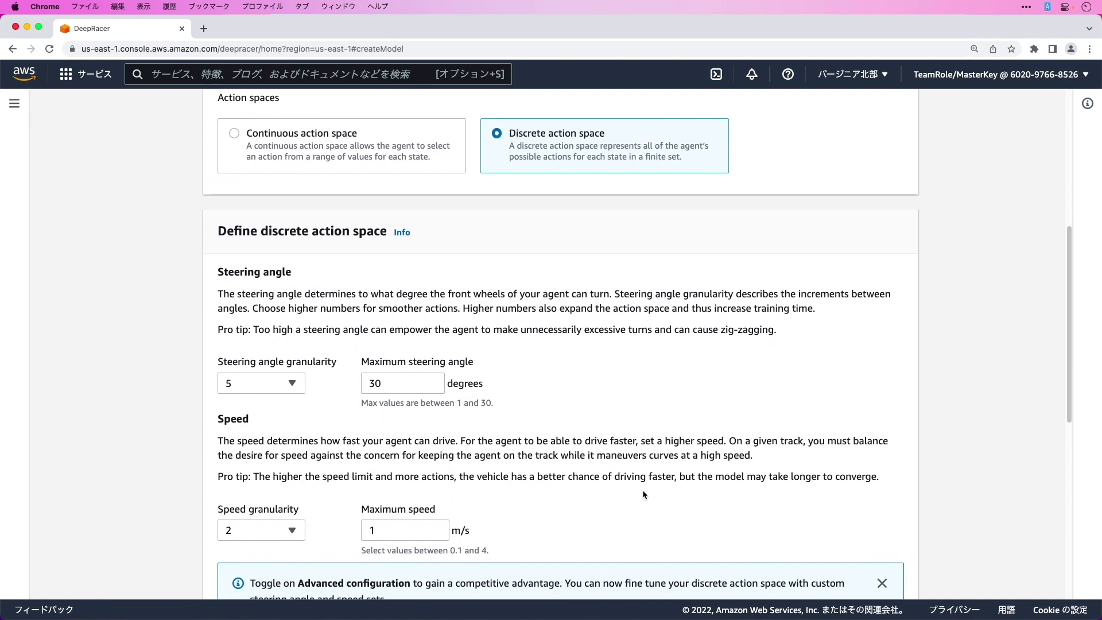
scroll(539, 446, down, 5)
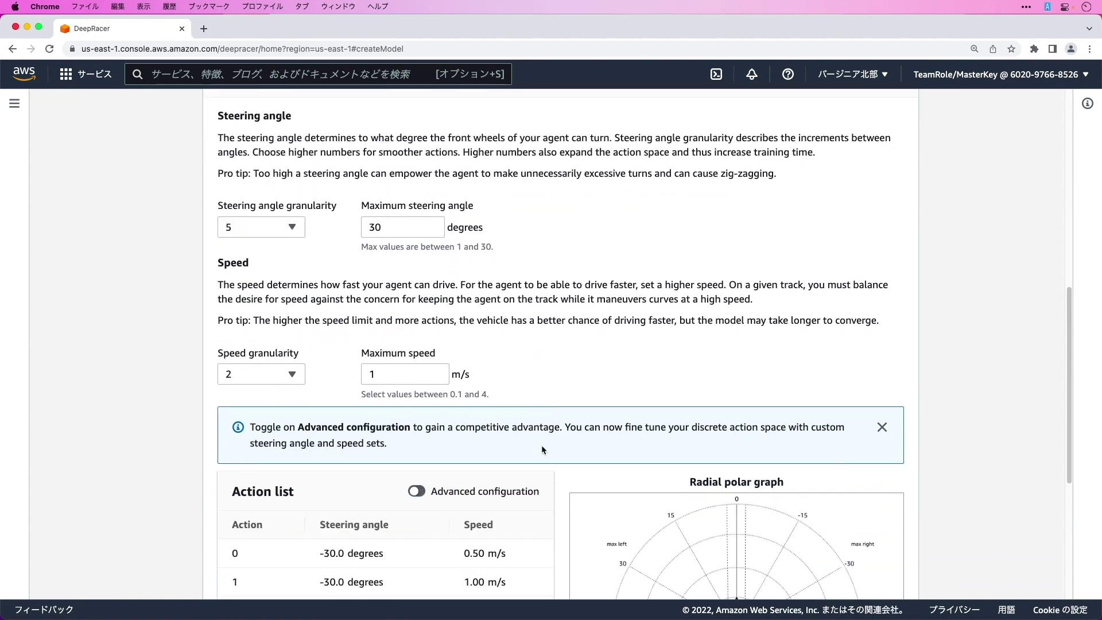
scroll(561, 476, down, 5)
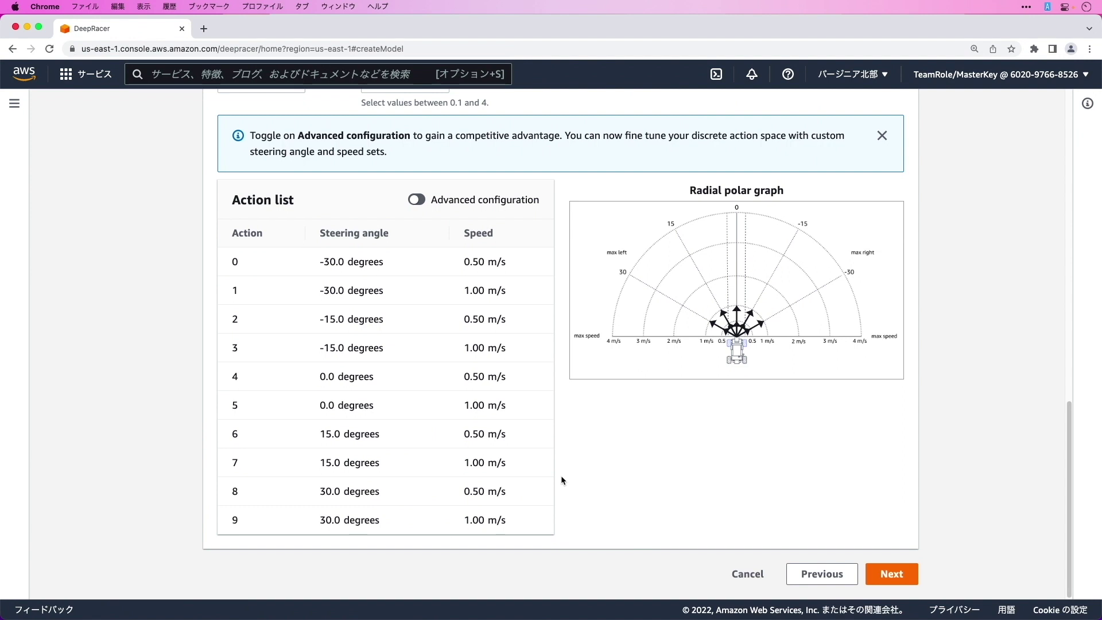
- Turn on advanced configuration for the discrete action list and review the editable steering angles and speeds
click(417, 199)
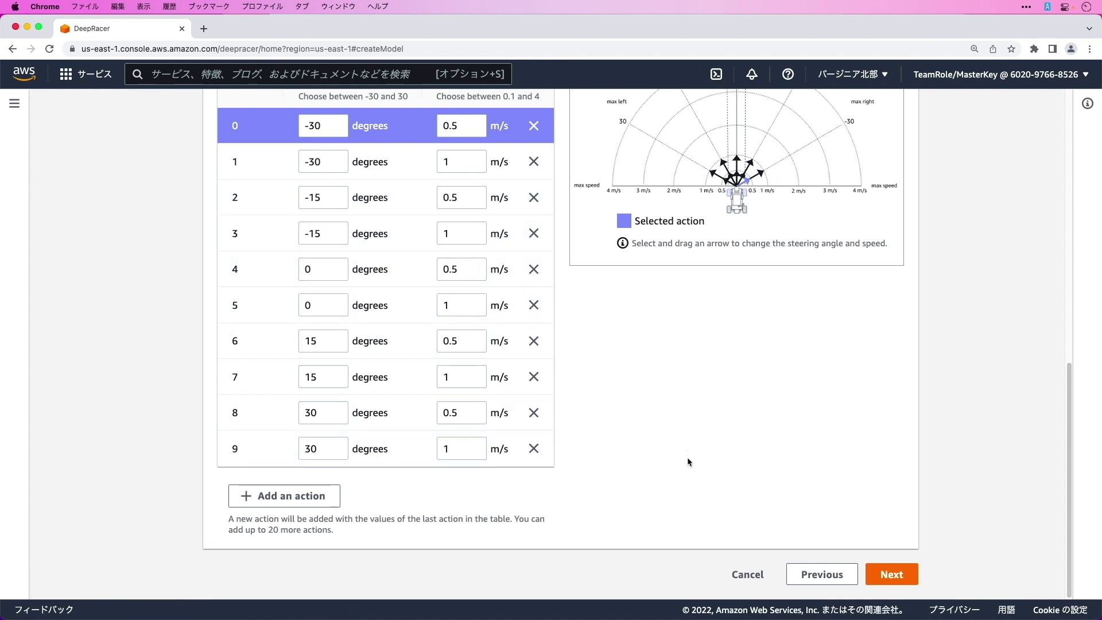
scroll(687, 458, up, 3)
scroll(687, 459, down, 2)
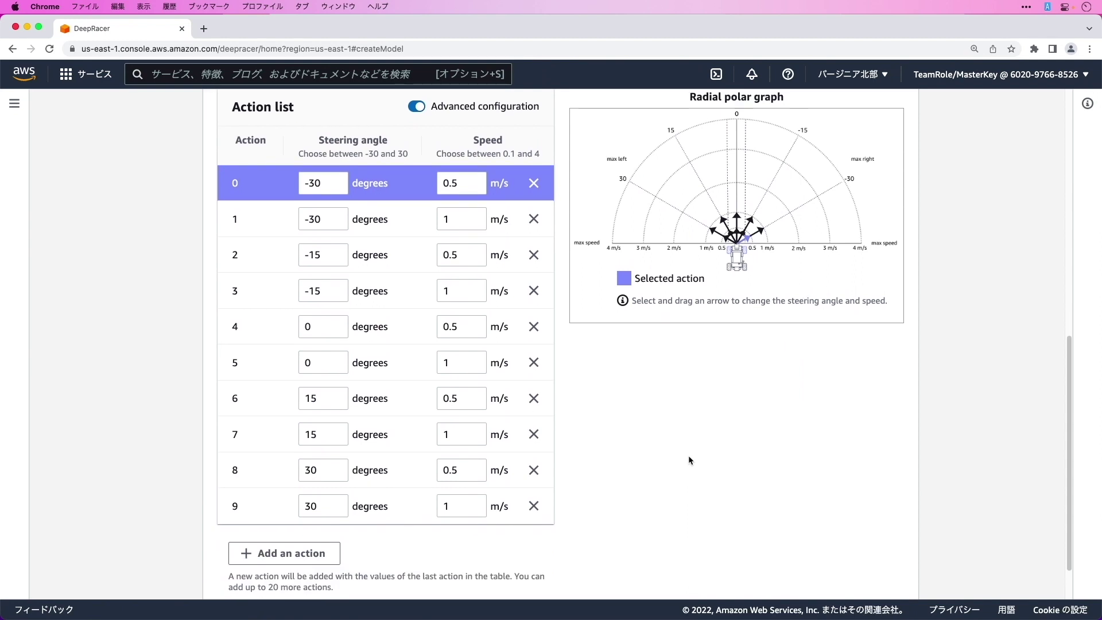
scroll(688, 457, up, 1)
scroll(689, 460, up, 3)
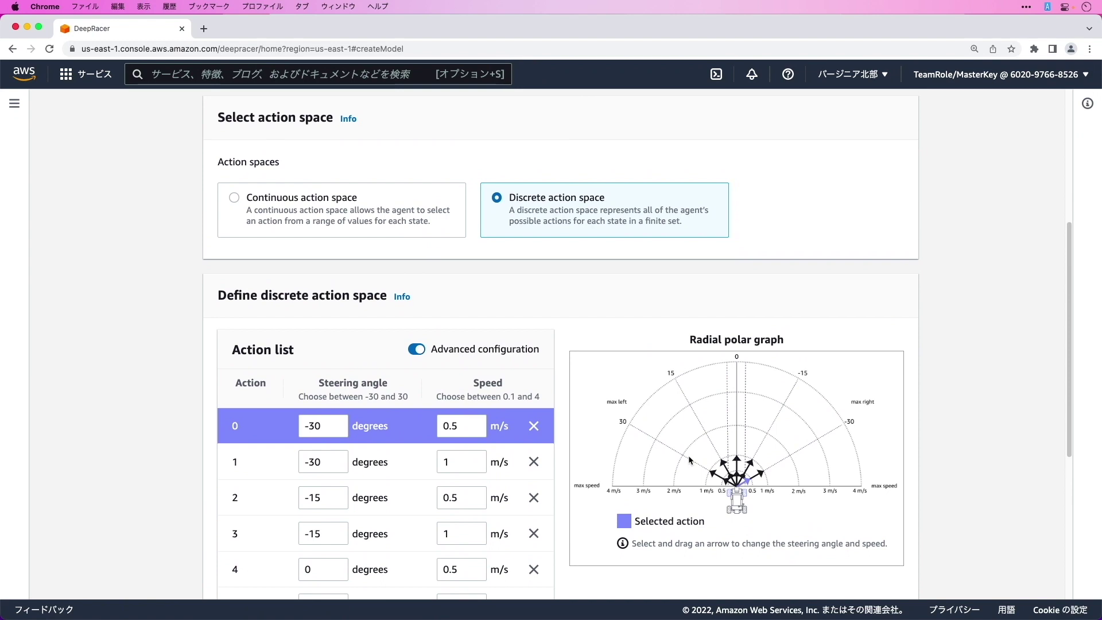
- Select the continuous action space, keep the default steering range of 30 to -30 degrees and speeds of 0.5 to 1 m/s, and continue
click(343, 200)
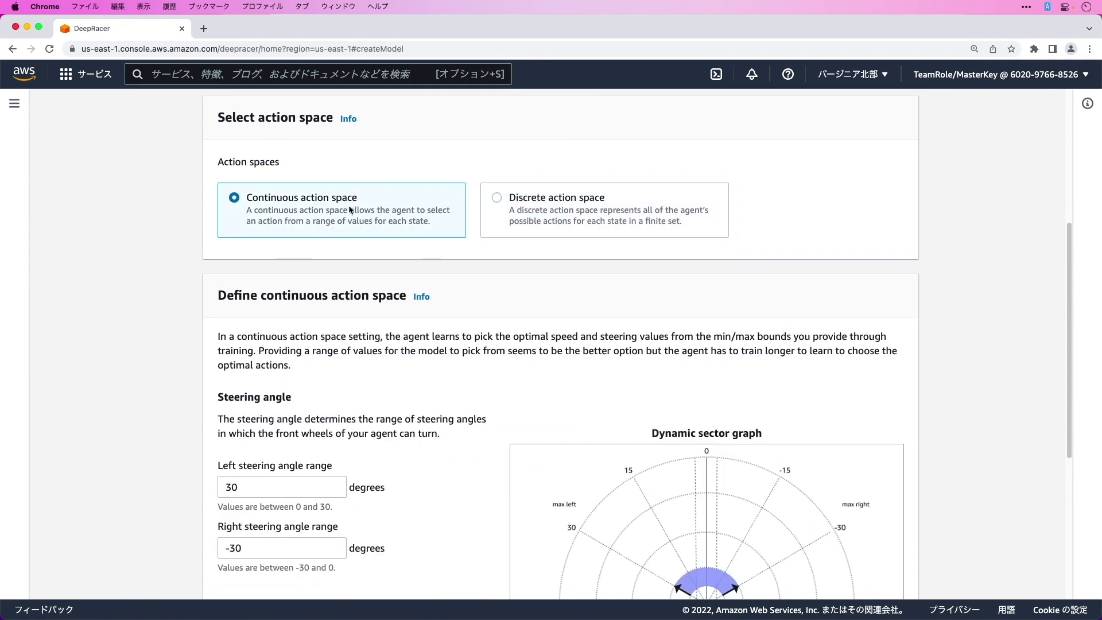
scroll(453, 390, down, 3)
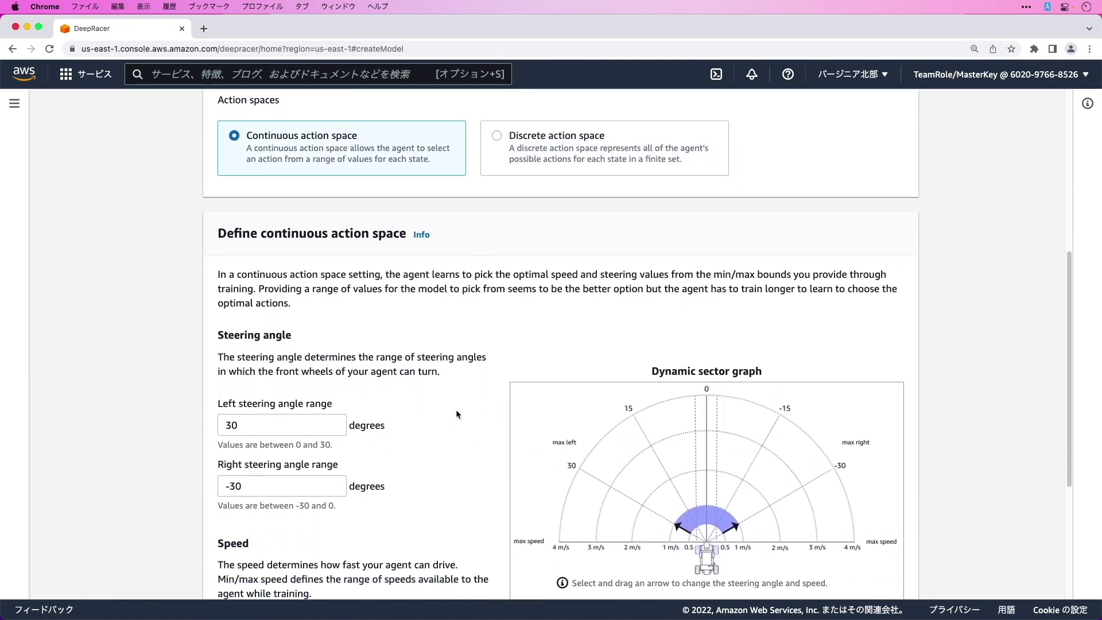
scroll(456, 408, down, 3)
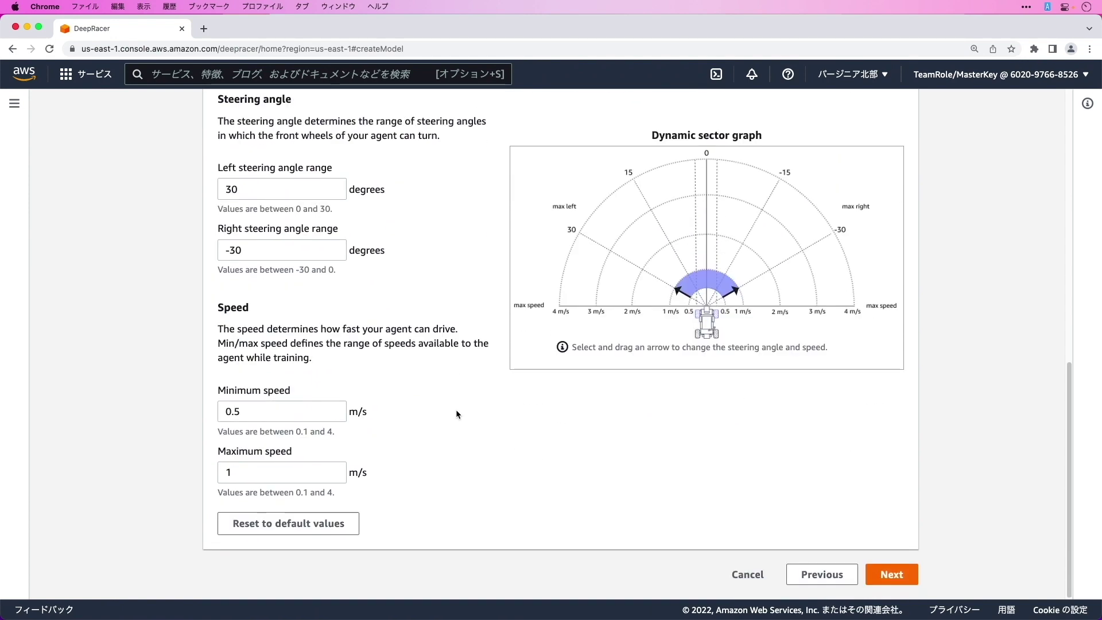
click(891, 575)
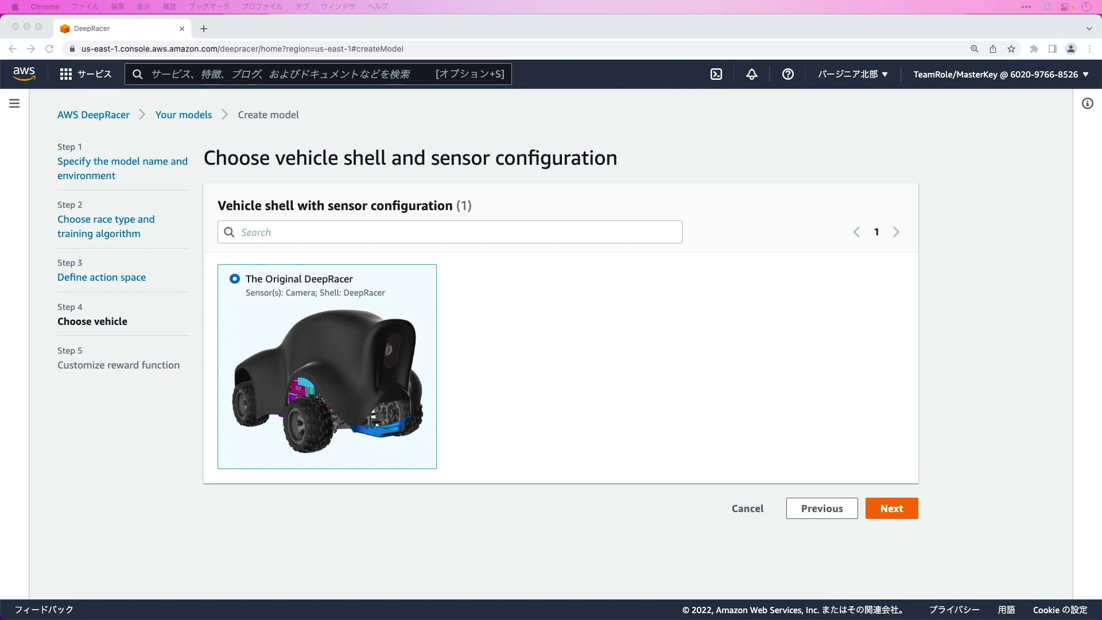
- Accept The Original DeepRacer as the vehicle and review the default reward function code
click(900, 515)
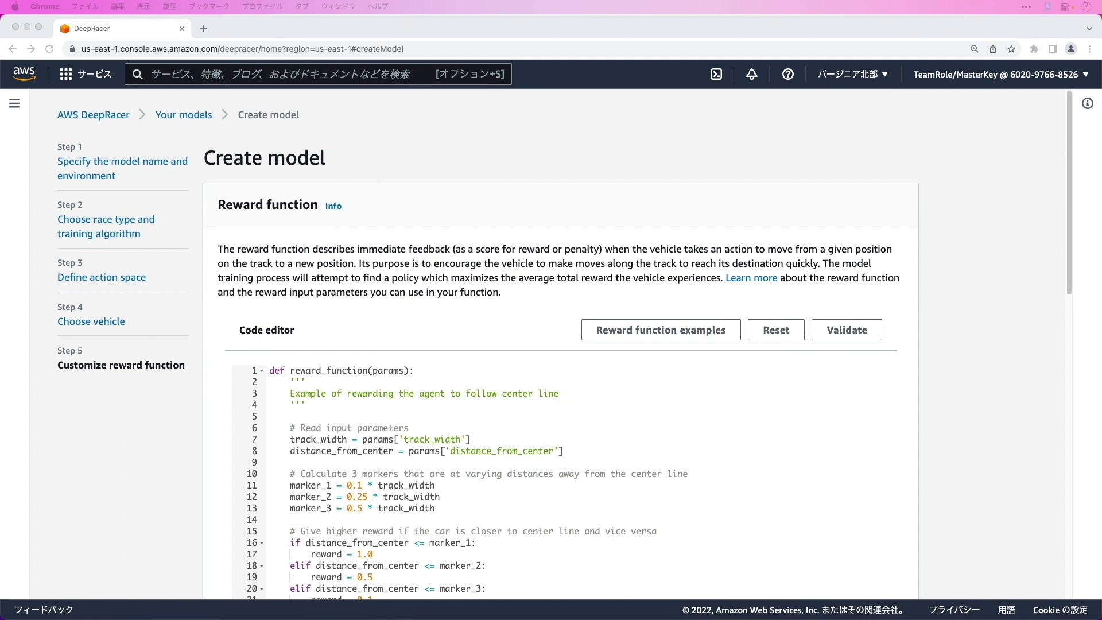
scroll(322, 515, down, 5)
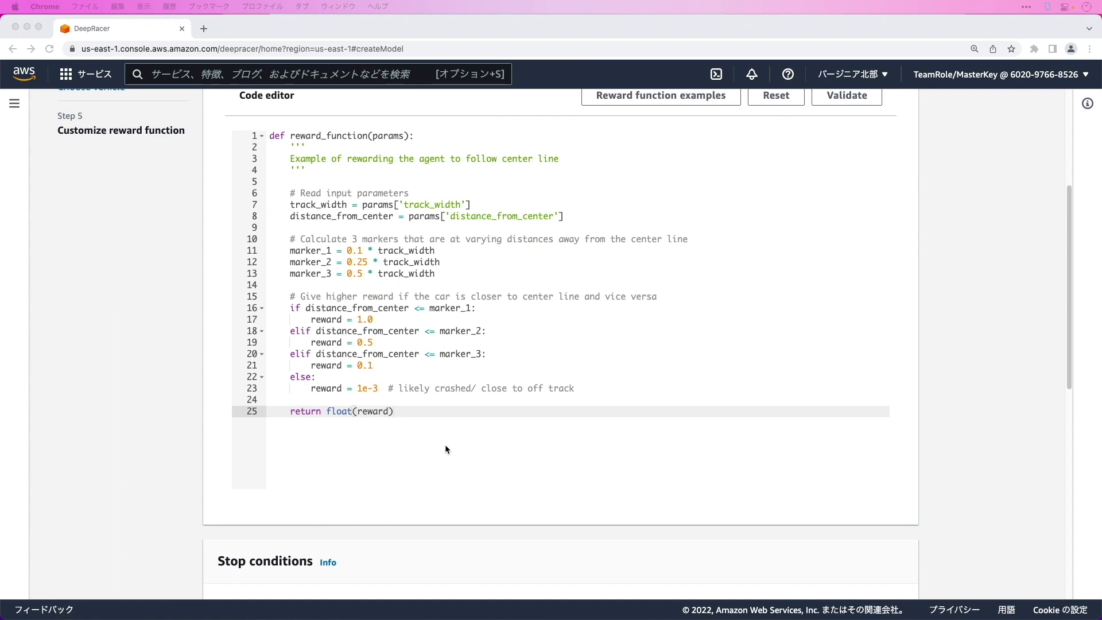
scroll(447, 448, up, 1)
scroll(536, 439, up, 2)
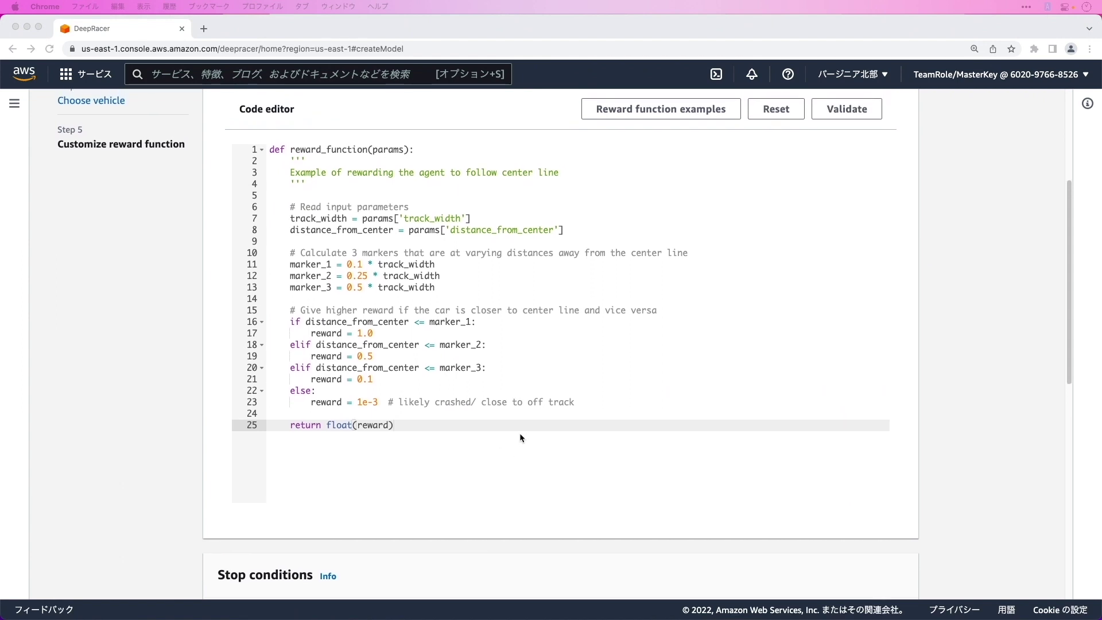
- Replace the reward function code with the "Time trial - prevent zig-zag" example
click(653, 113)
click(652, 113)
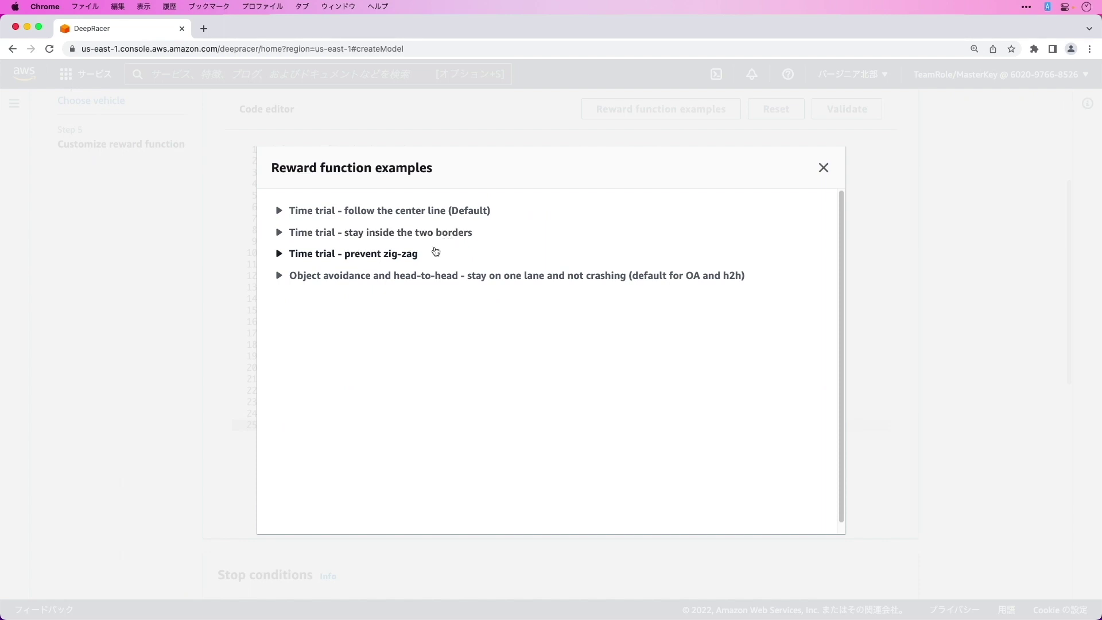
click(404, 255)
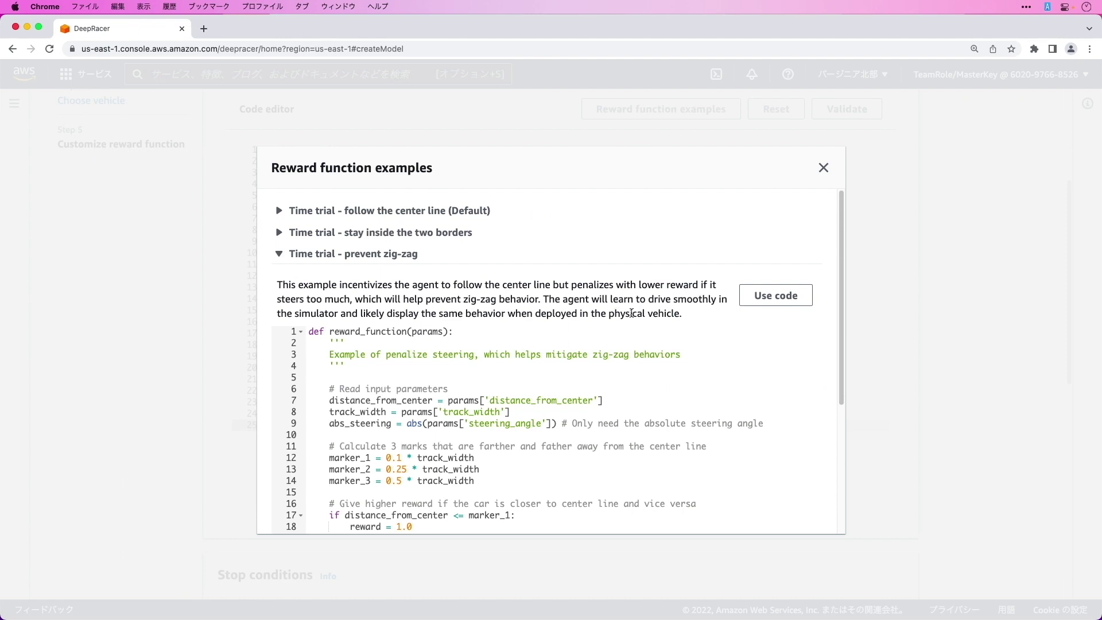
click(769, 298)
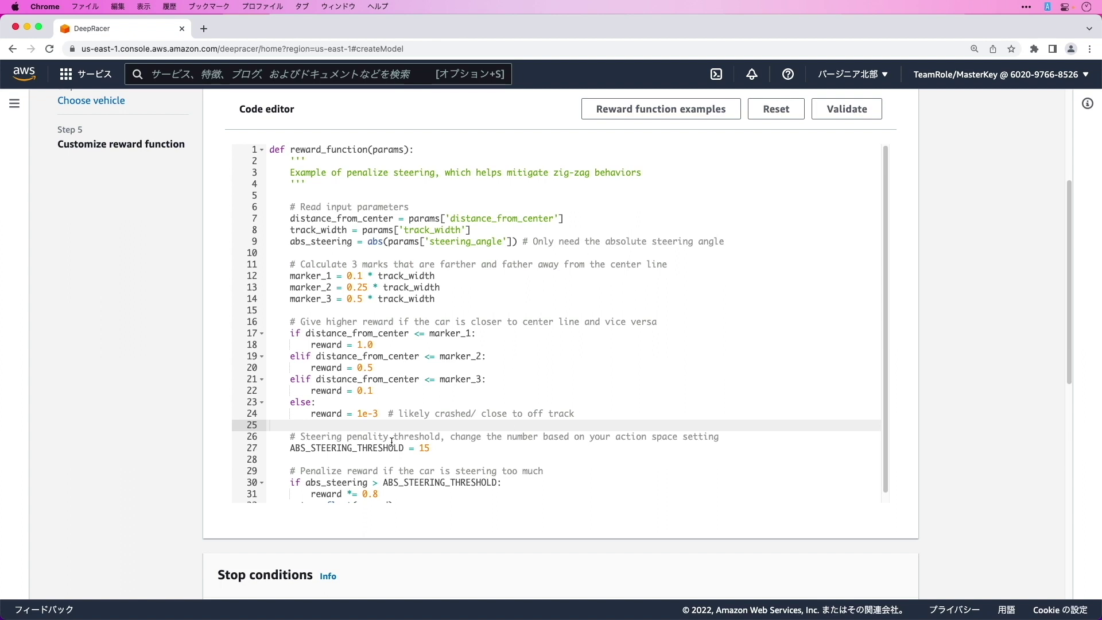
- Examine the zig-zag reward function, especially the steering threshold and penalty lines at its end
scroll(392, 442, down, 1)
scroll(392, 442, down, 1)
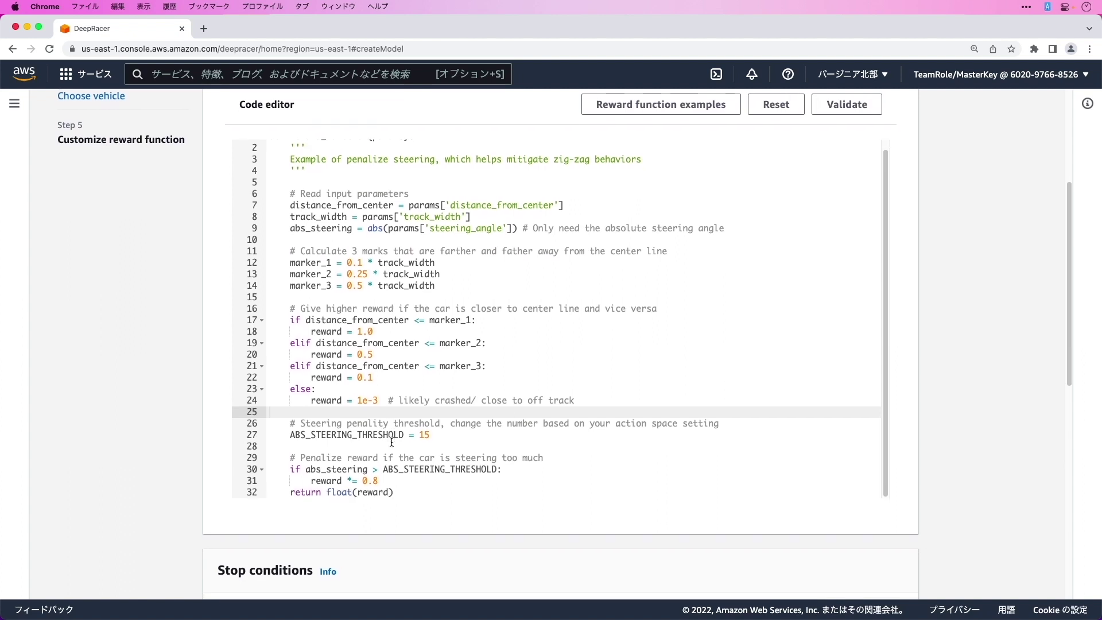
scroll(862, 413, up, 1)
scroll(863, 413, up, 1)
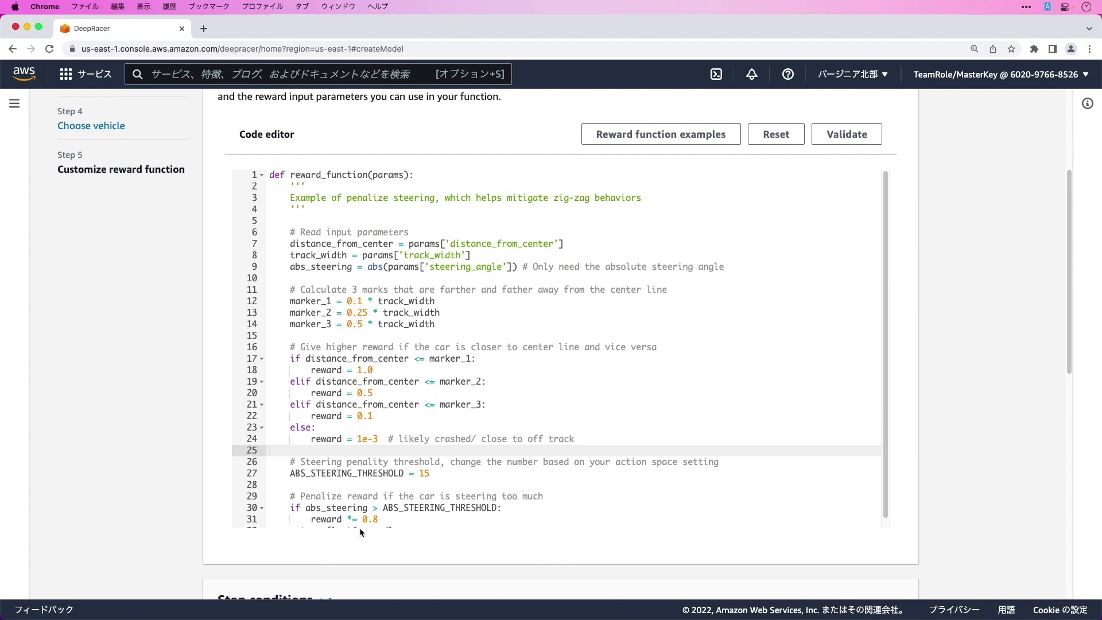
scroll(343, 503, down, 1)
scroll(343, 503, down, 1)
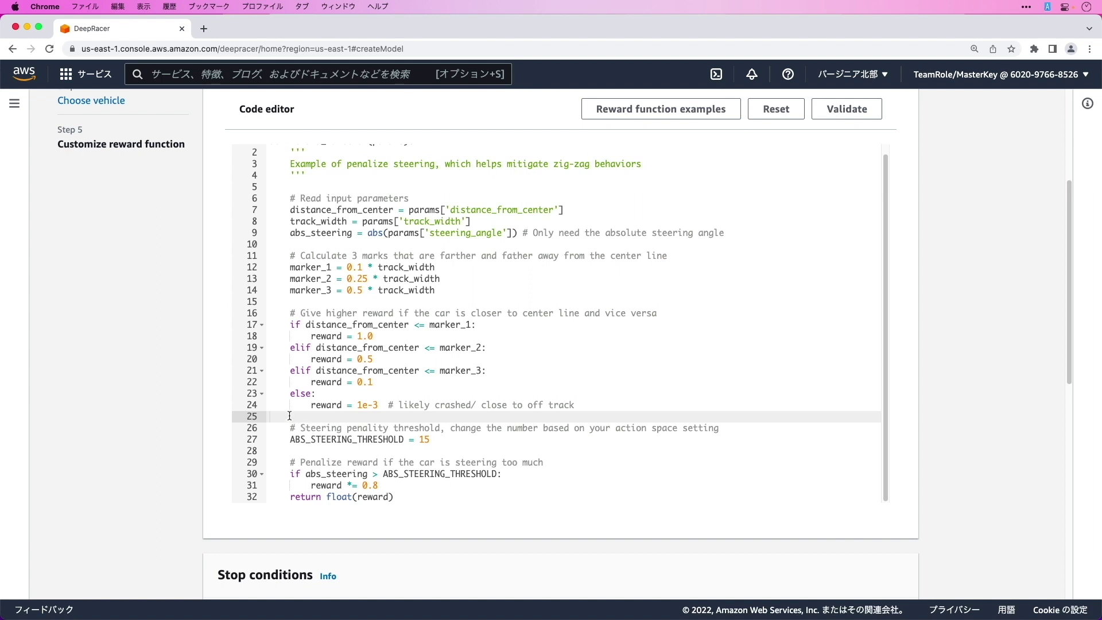
drag(303, 422, 422, 518)
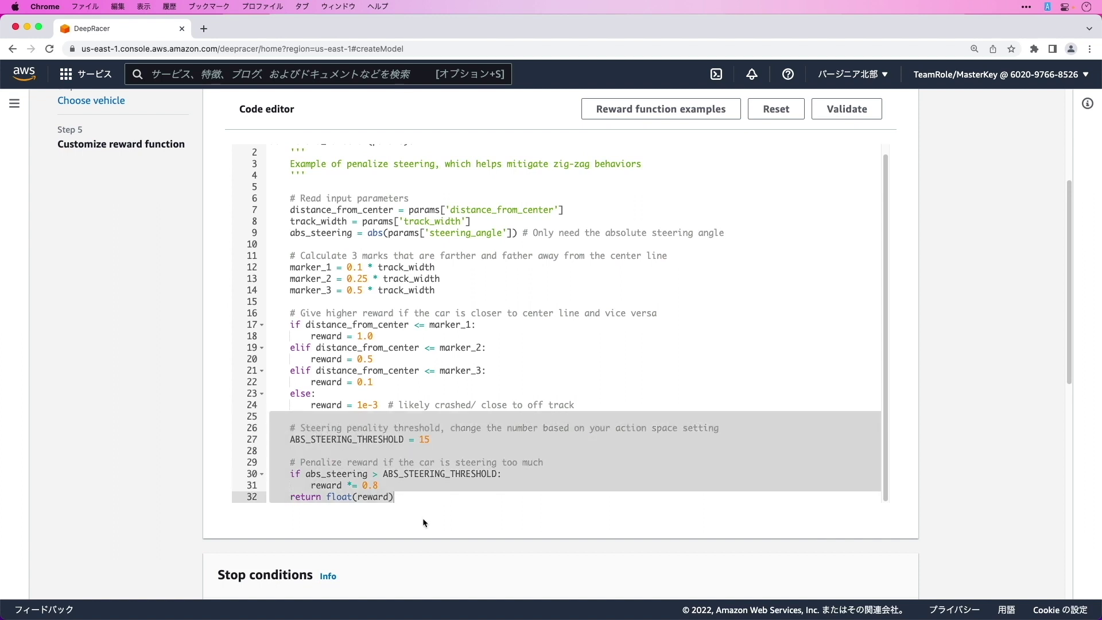
click(465, 491)
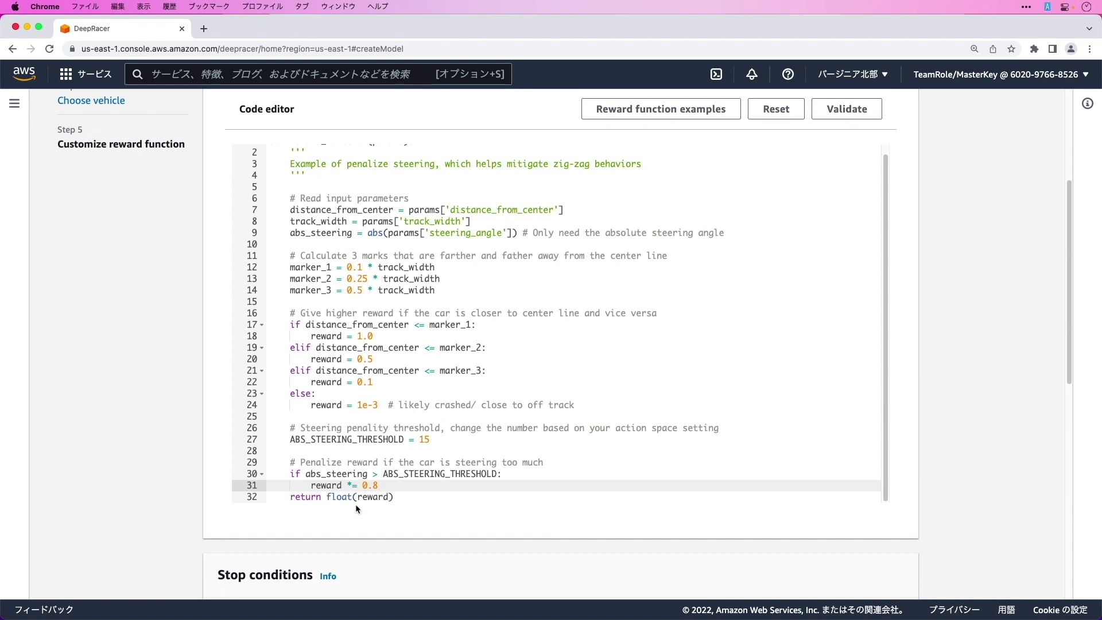
- Validate the reward function code
scroll(672, 482, up, 1)
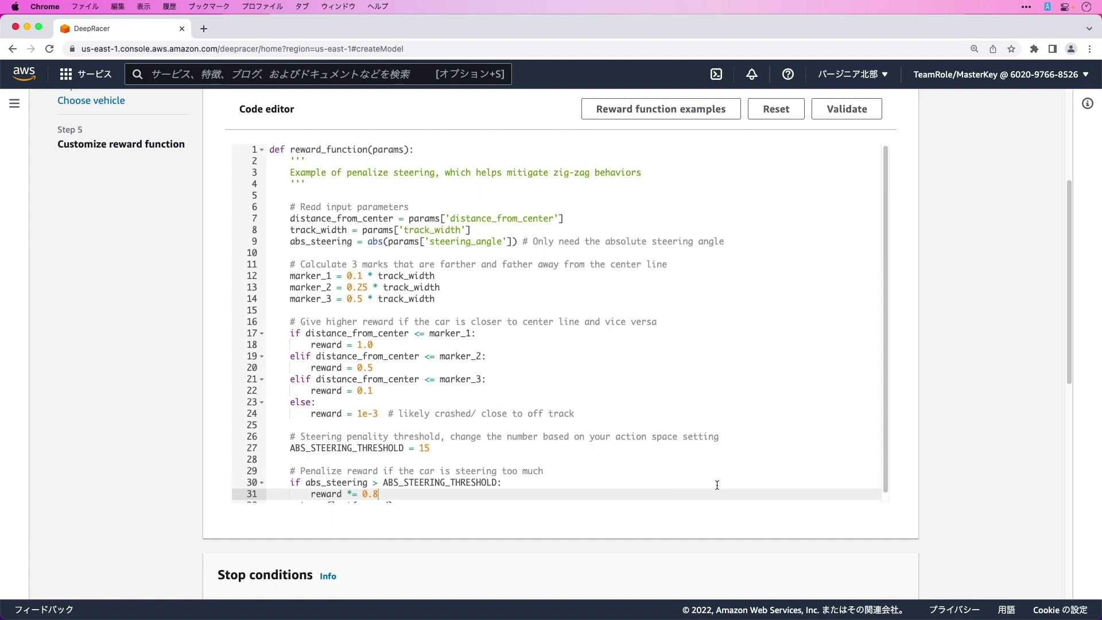
scroll(691, 482, up, 1)
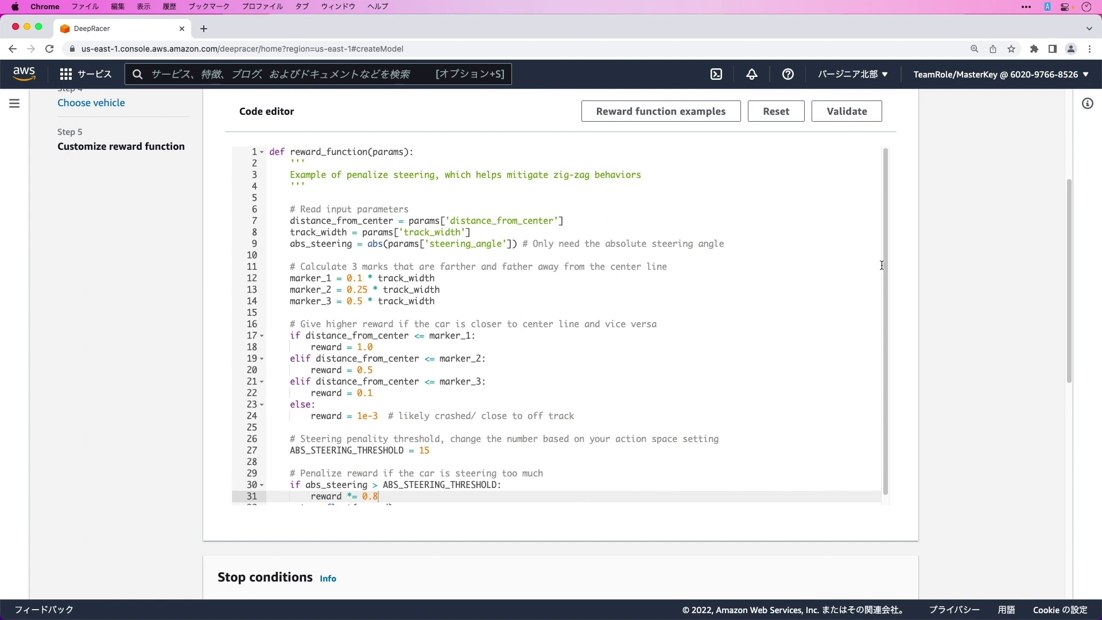
click(858, 109)
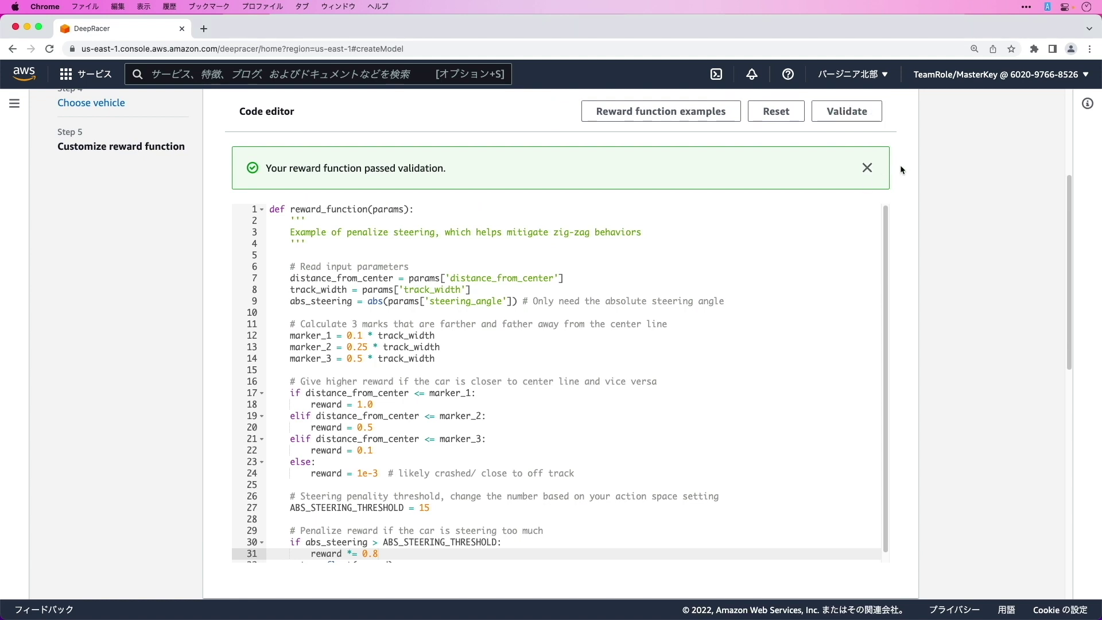
- Keep the maximum time of 60 minutes and automatic submission to April Qualifier 2022 (Time trial), and create the model
scroll(900, 166, down, 3)
scroll(897, 177, down, 10)
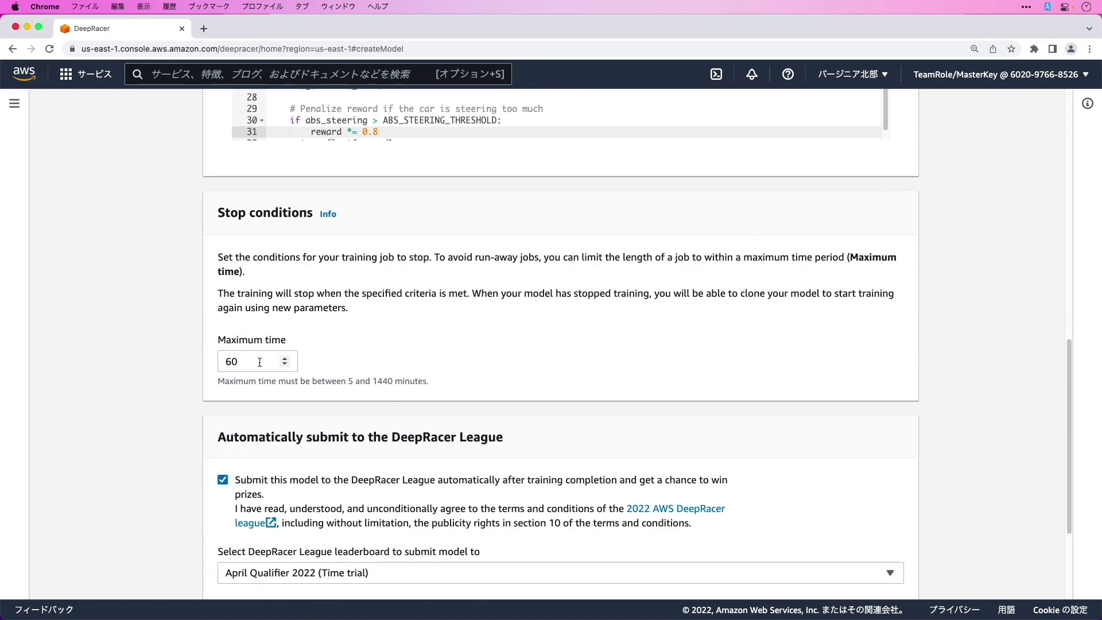
scroll(259, 362, down, 5)
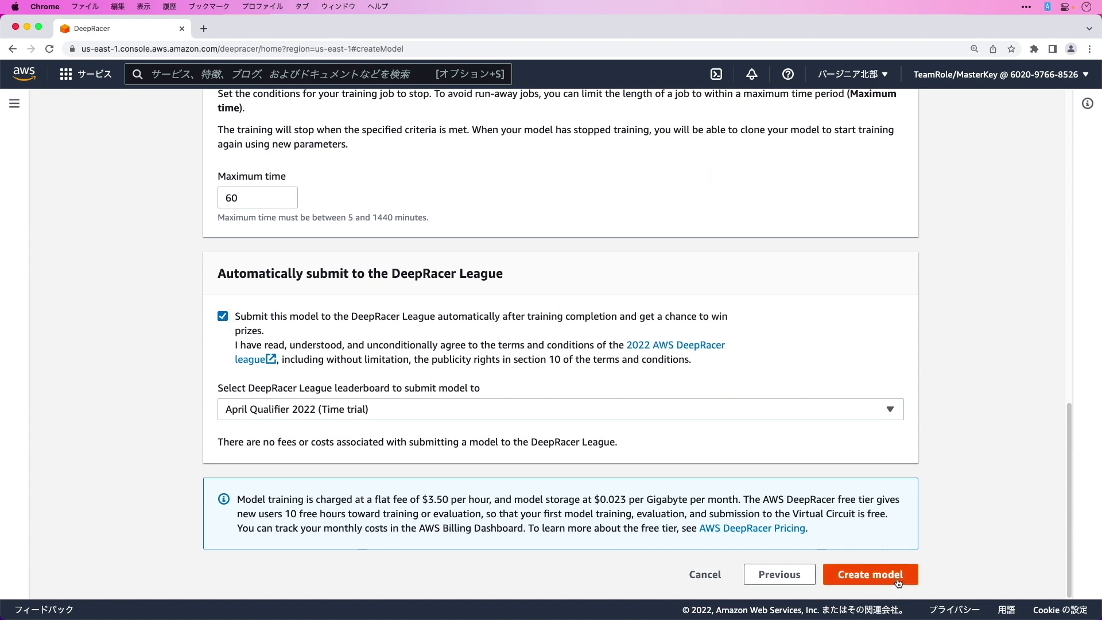
click(866, 578)
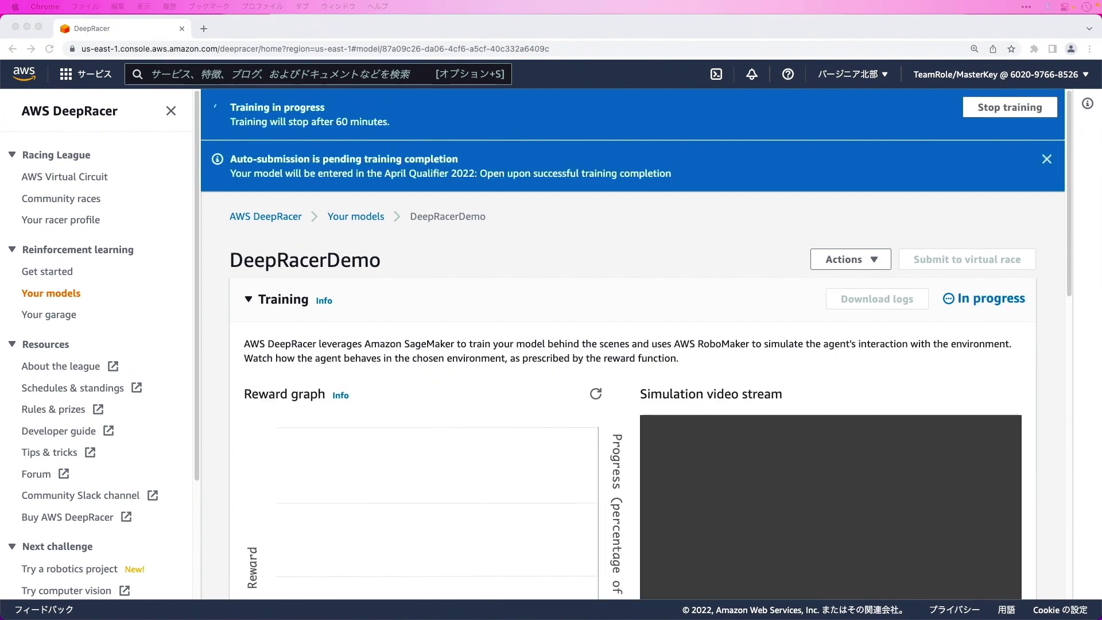
- Play the simulation video stream of the model's training in progress
scroll(216, 575, down, 3)
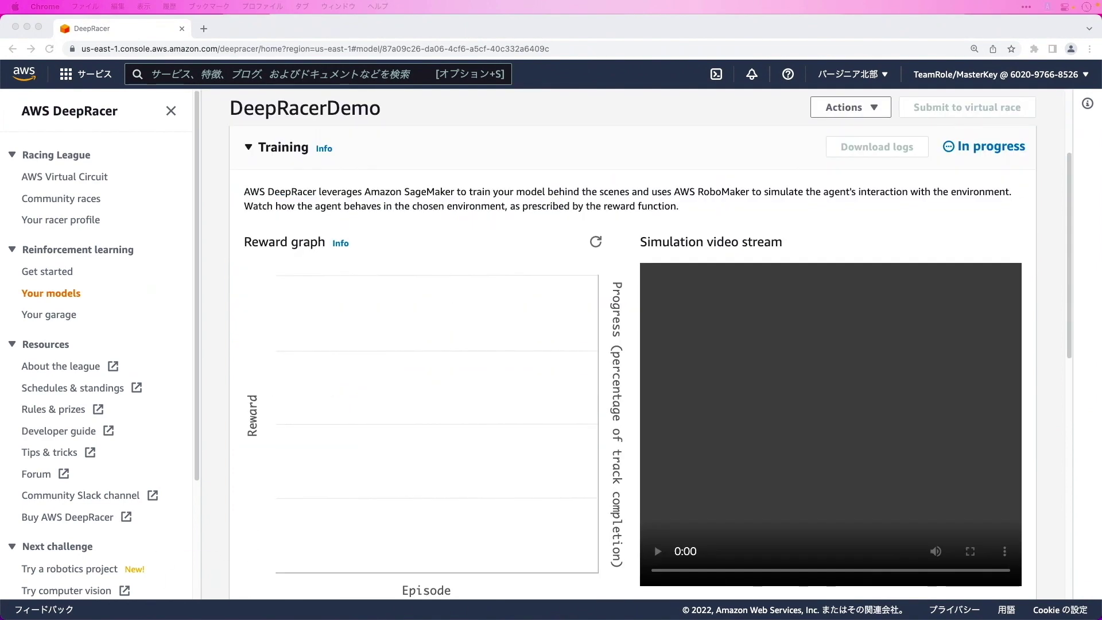
scroll(620, 532, down, 1)
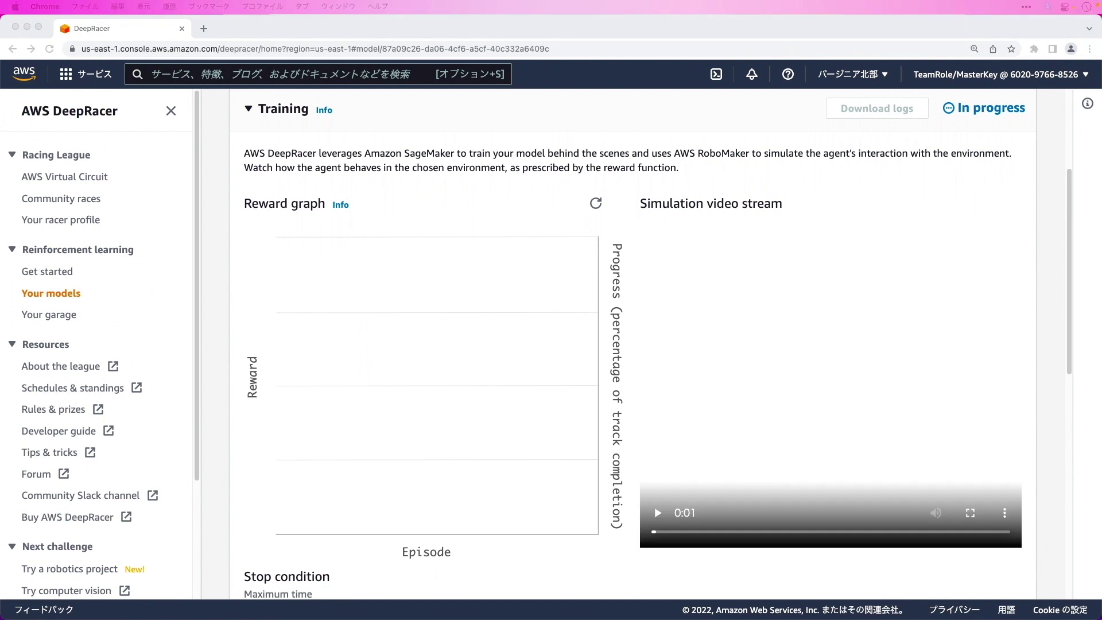
click(657, 512)
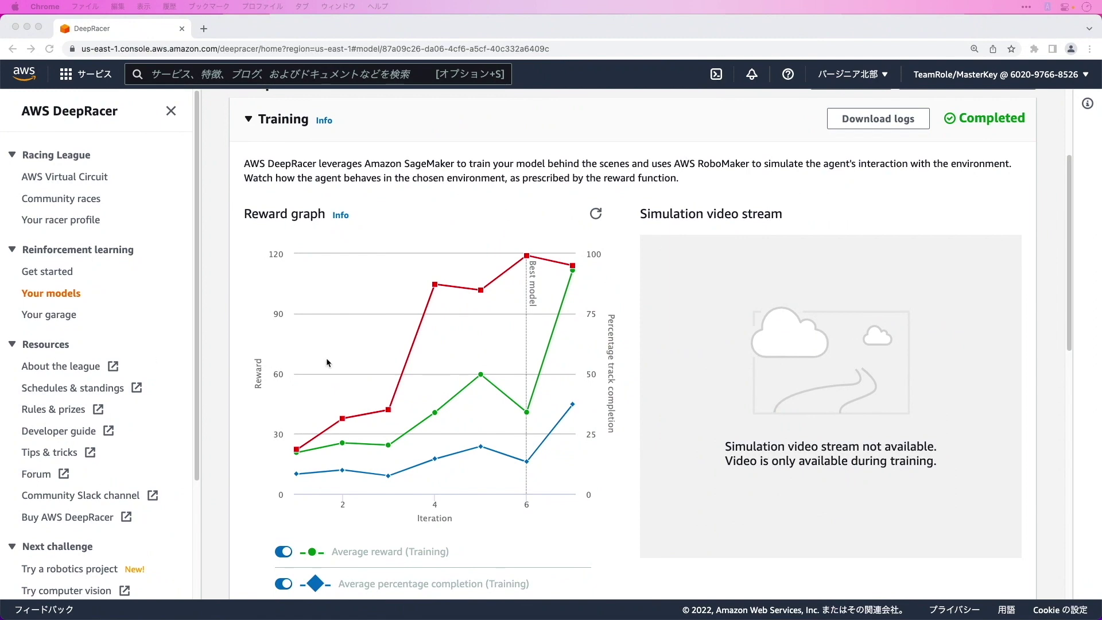
- Set up an evaluation of the trained DeepRacerDemo model with Summit Speedway as the track
scroll(460, 374, down, 9)
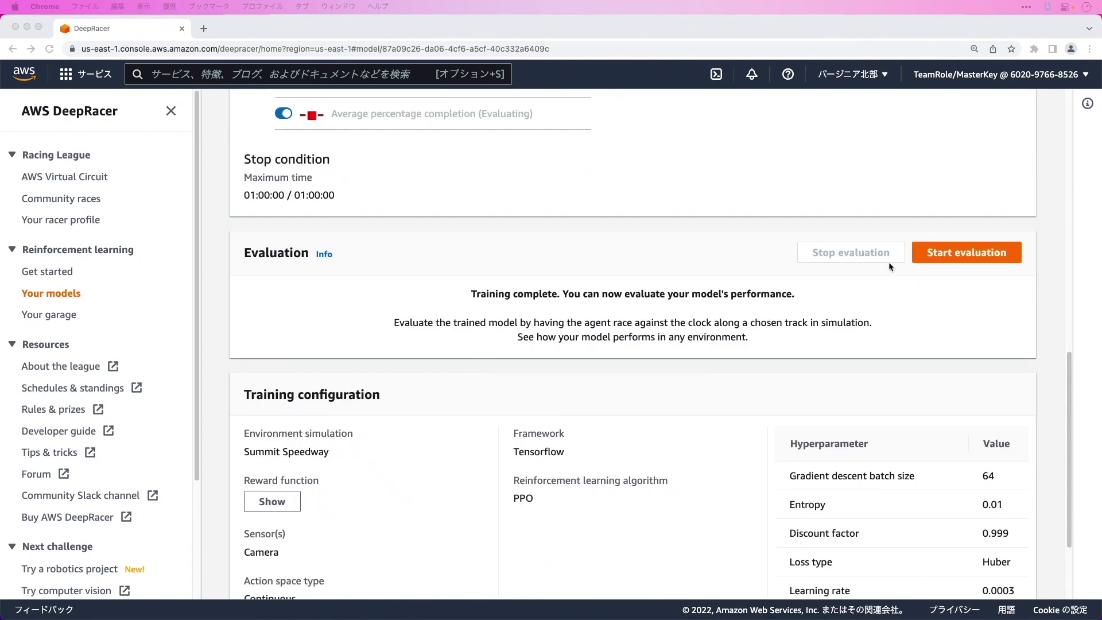
click(969, 258)
click(970, 258)
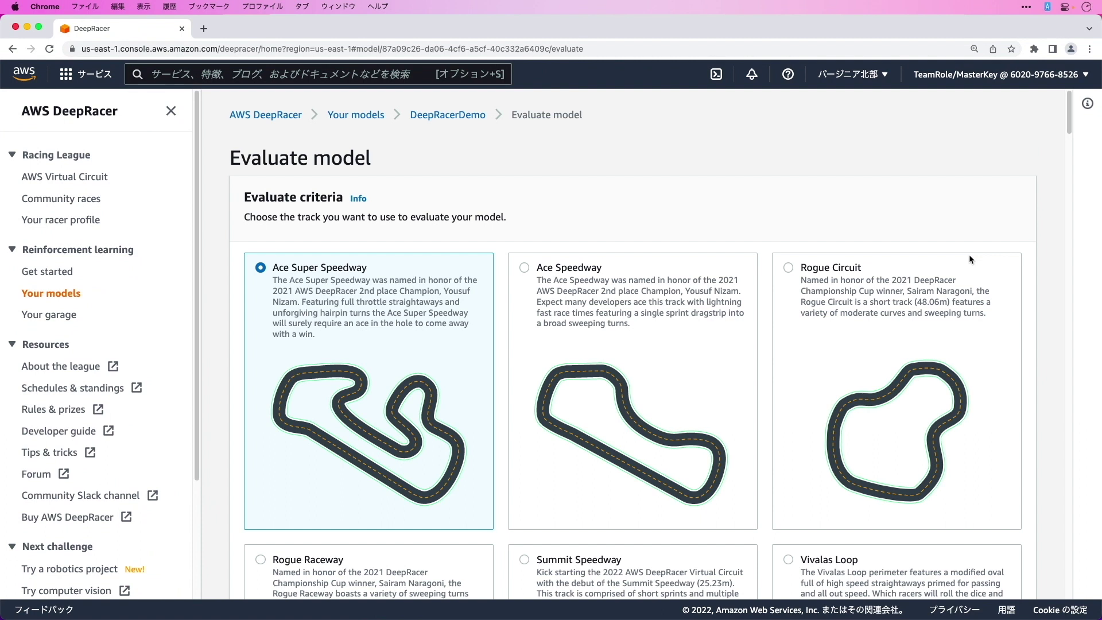
scroll(968, 256, down, 5)
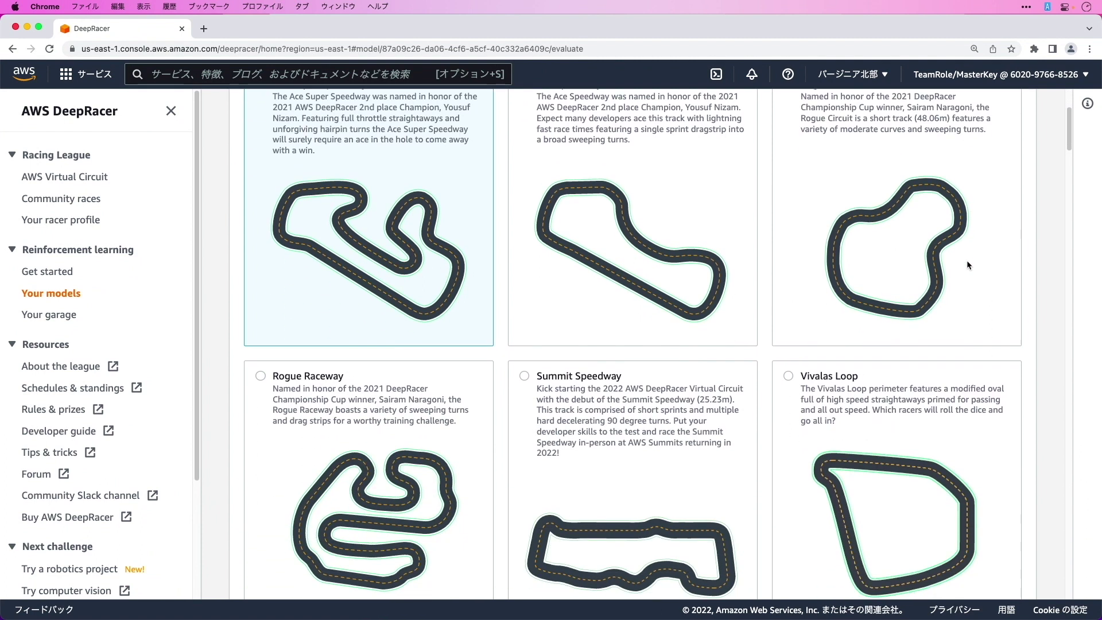
scroll(967, 267, down, 1)
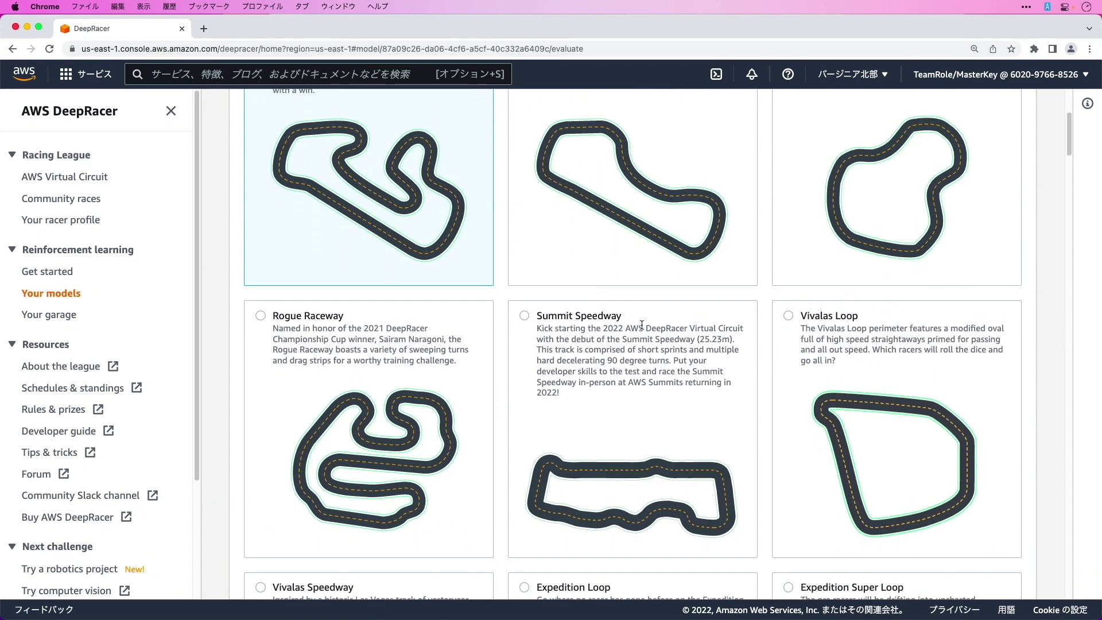
click(618, 318)
- Keep the Time trial race type and submission to April Qualifier 2022 after evaluation, and start the evaluation
scroll(632, 319, down, 15)
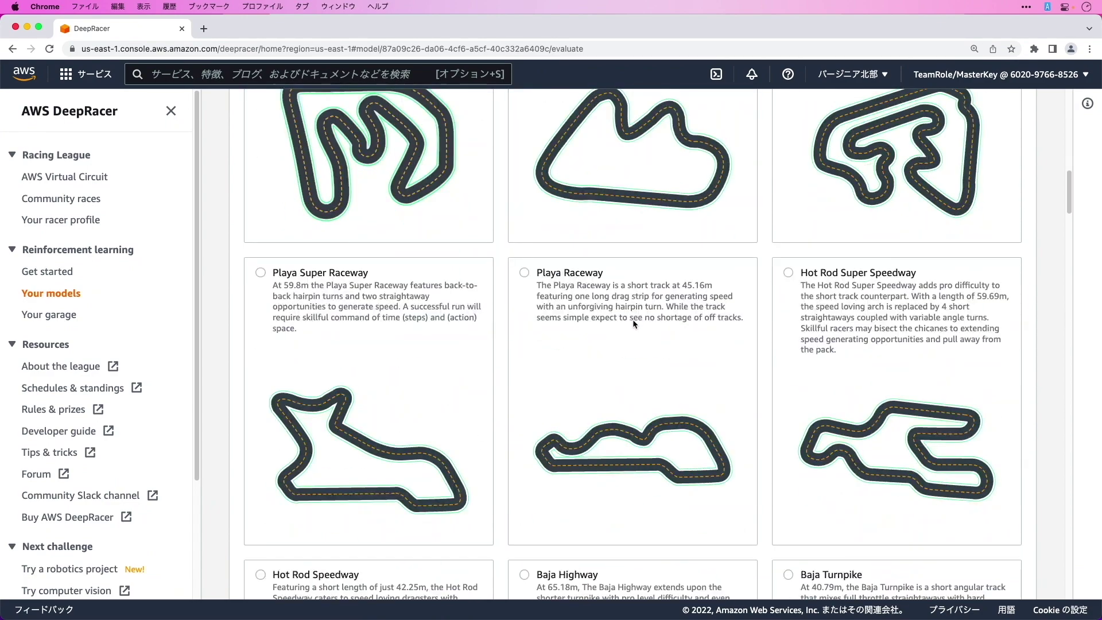
scroll(632, 319, down, 20)
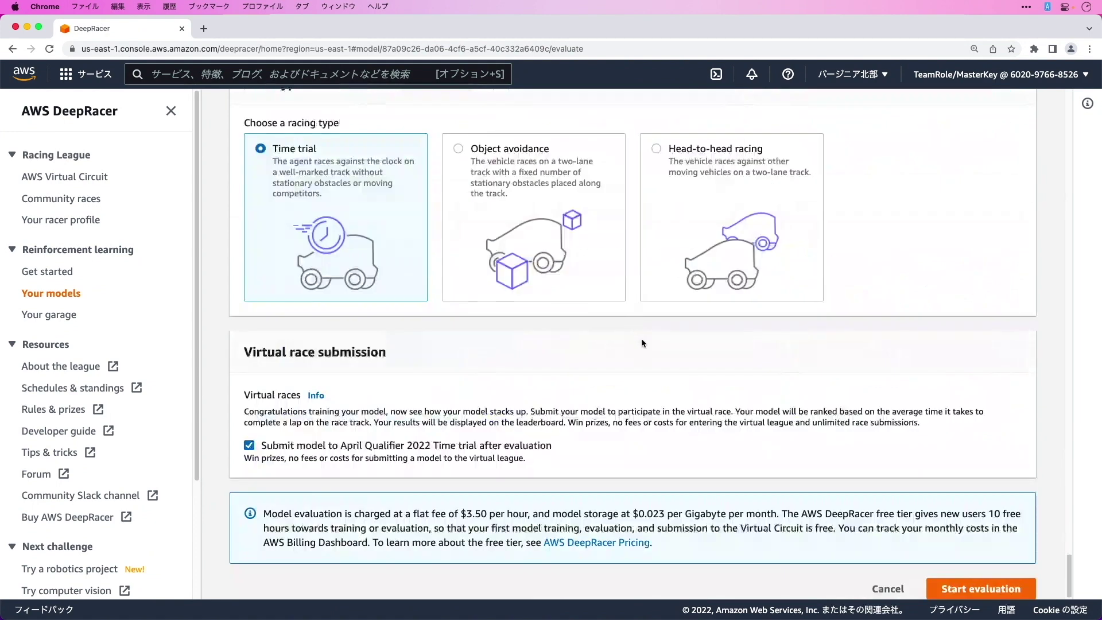
click(987, 590)
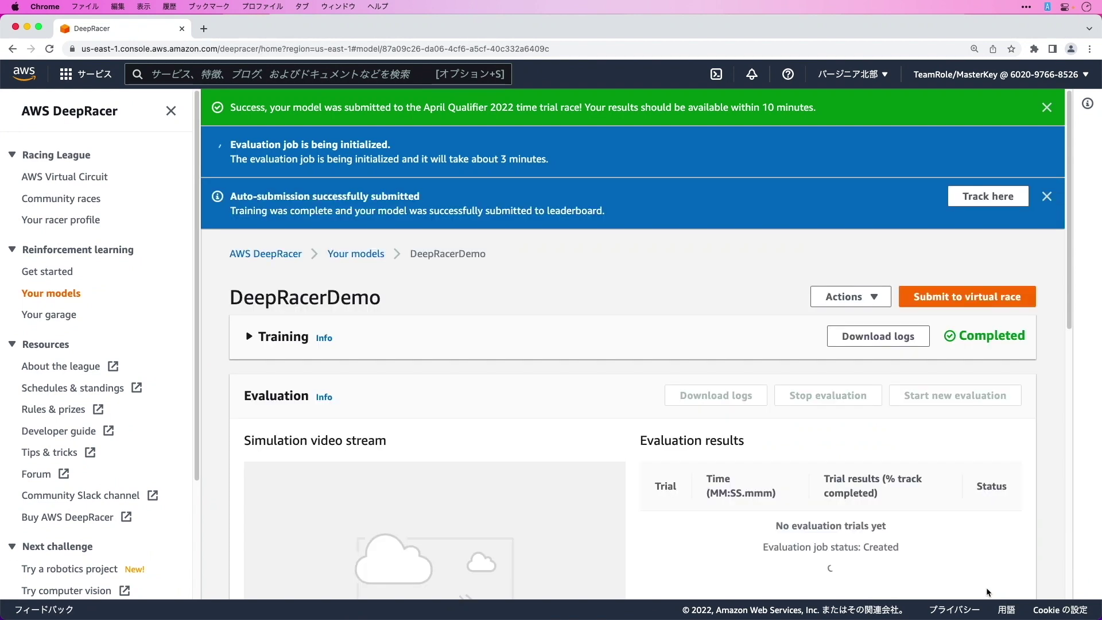
- Examine the evaluation's simulation video stream and its trial results
scroll(1008, 435, down, 5)
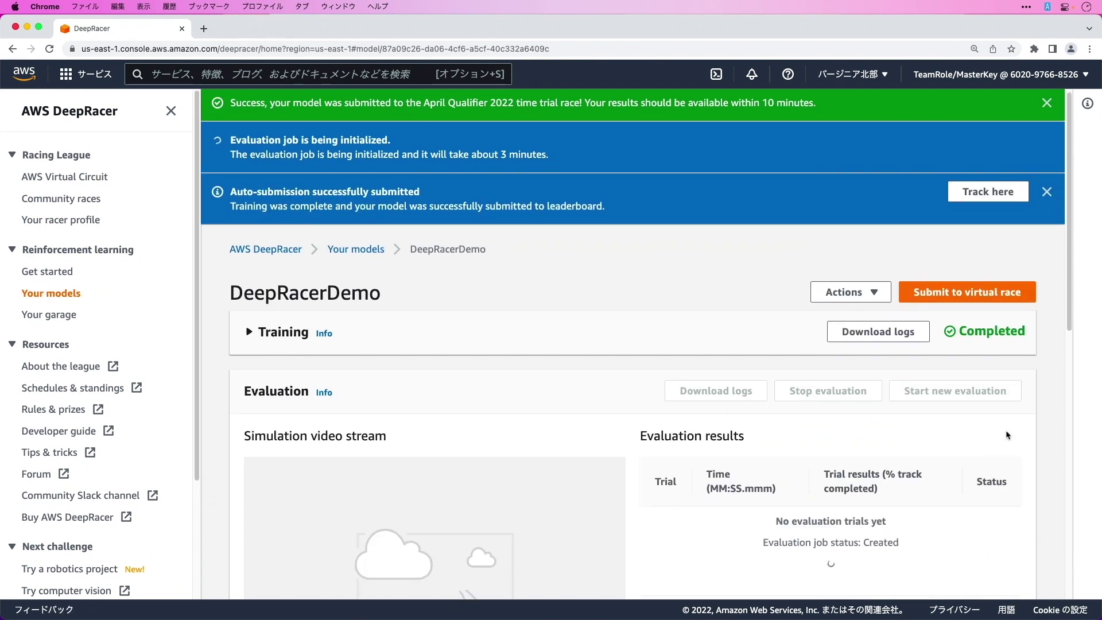
scroll(1005, 436, up, 2)
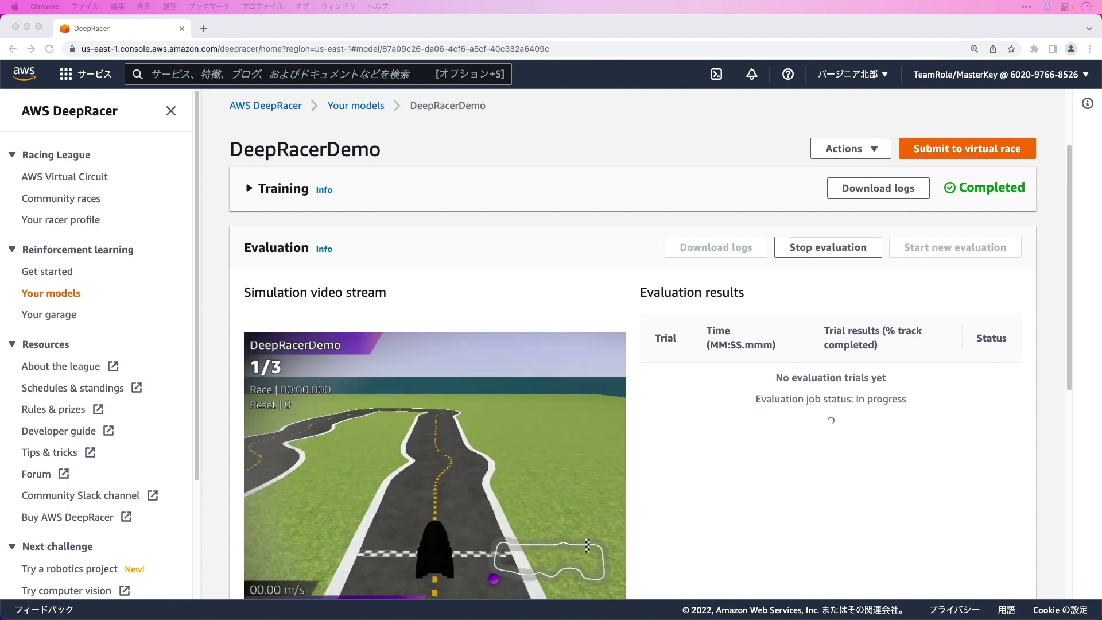
scroll(126, 384, down, 1)
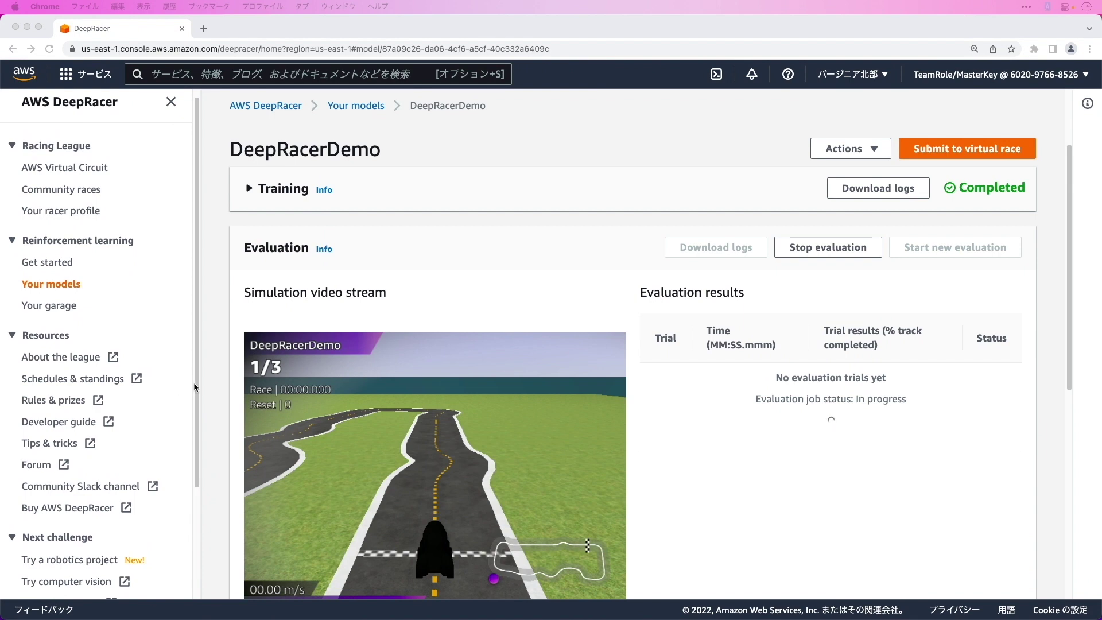
scroll(241, 390, down, 2)
scroll(241, 390, down, 2)
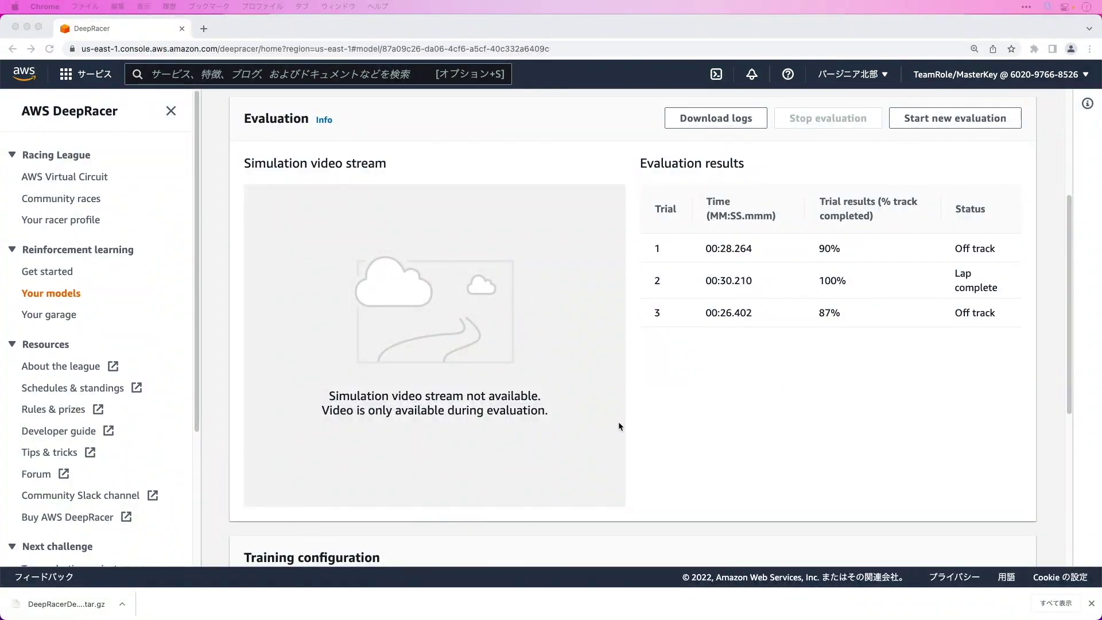
- Download the physical car model of DeepRacerDemo
scroll(619, 425, up, 5)
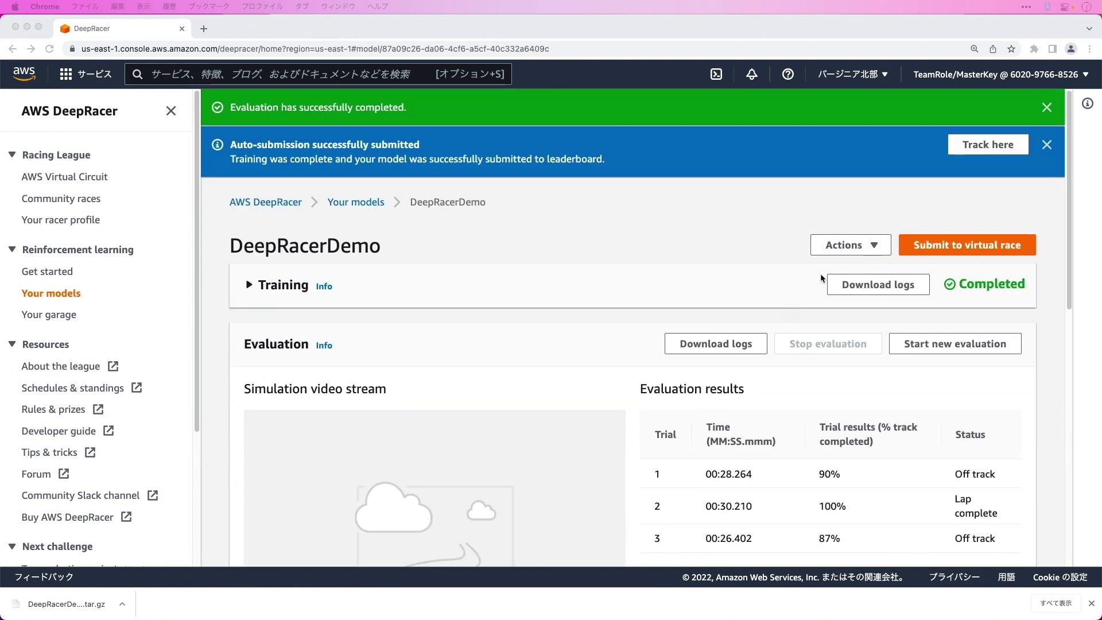
click(840, 246)
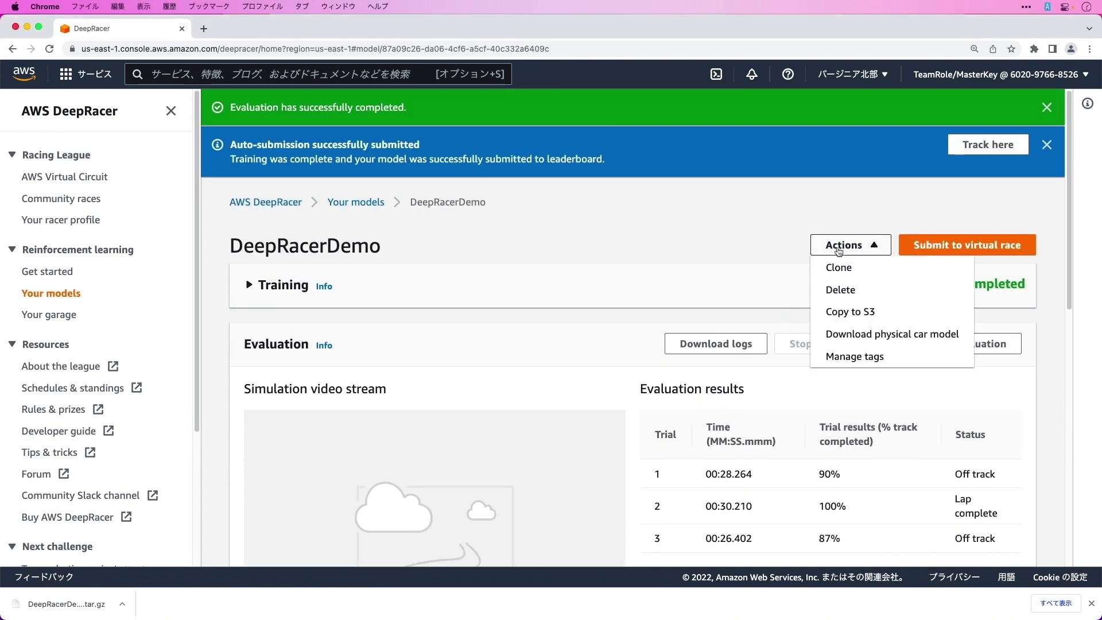
click(898, 340)
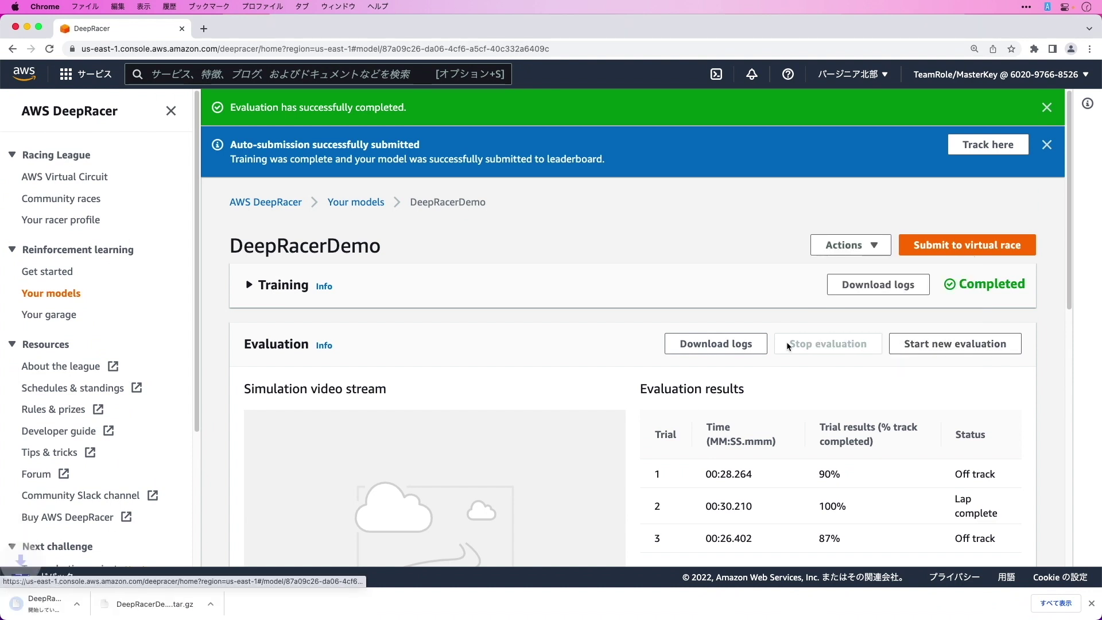